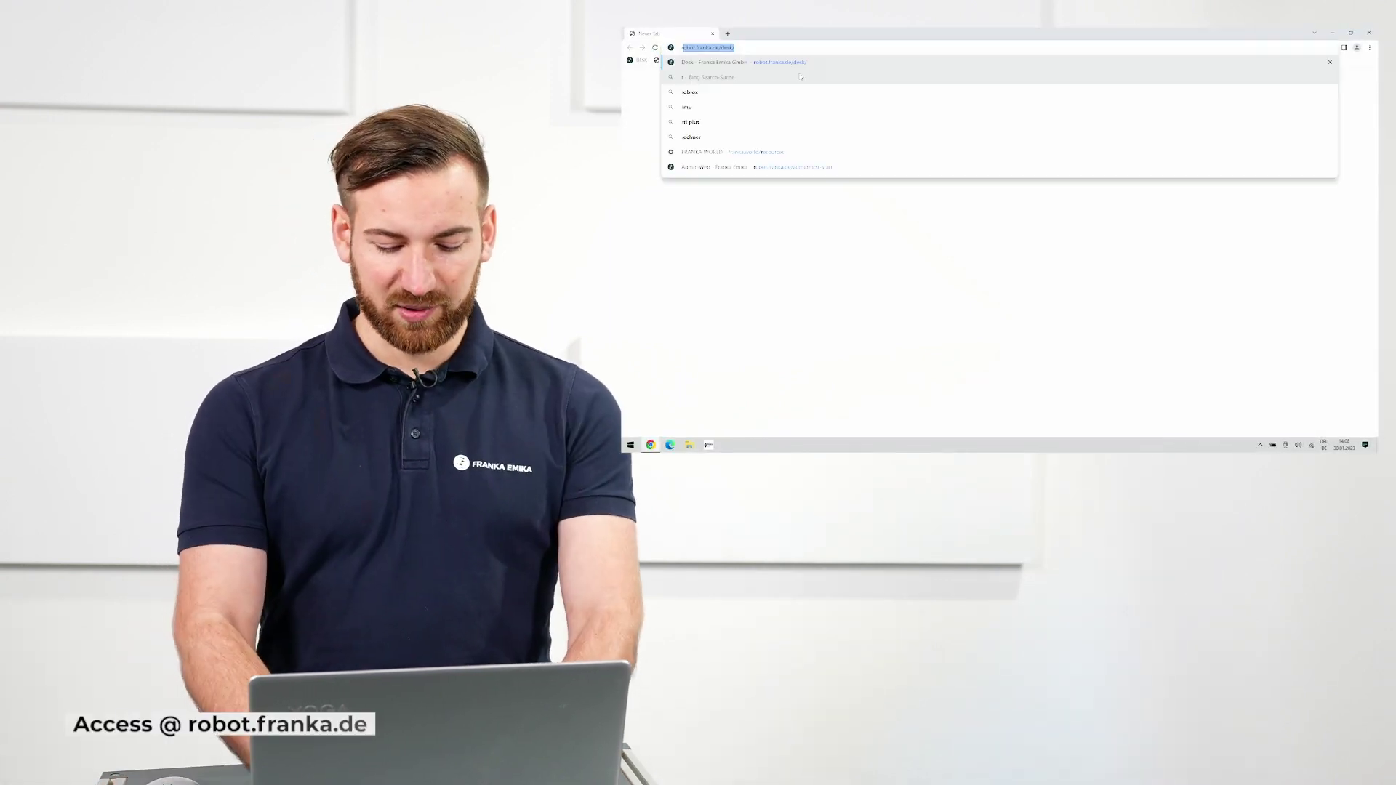
# Step: Load robot.franka.de in Chrome to reach the robot's first-start network setup
pyautogui.press('Return')
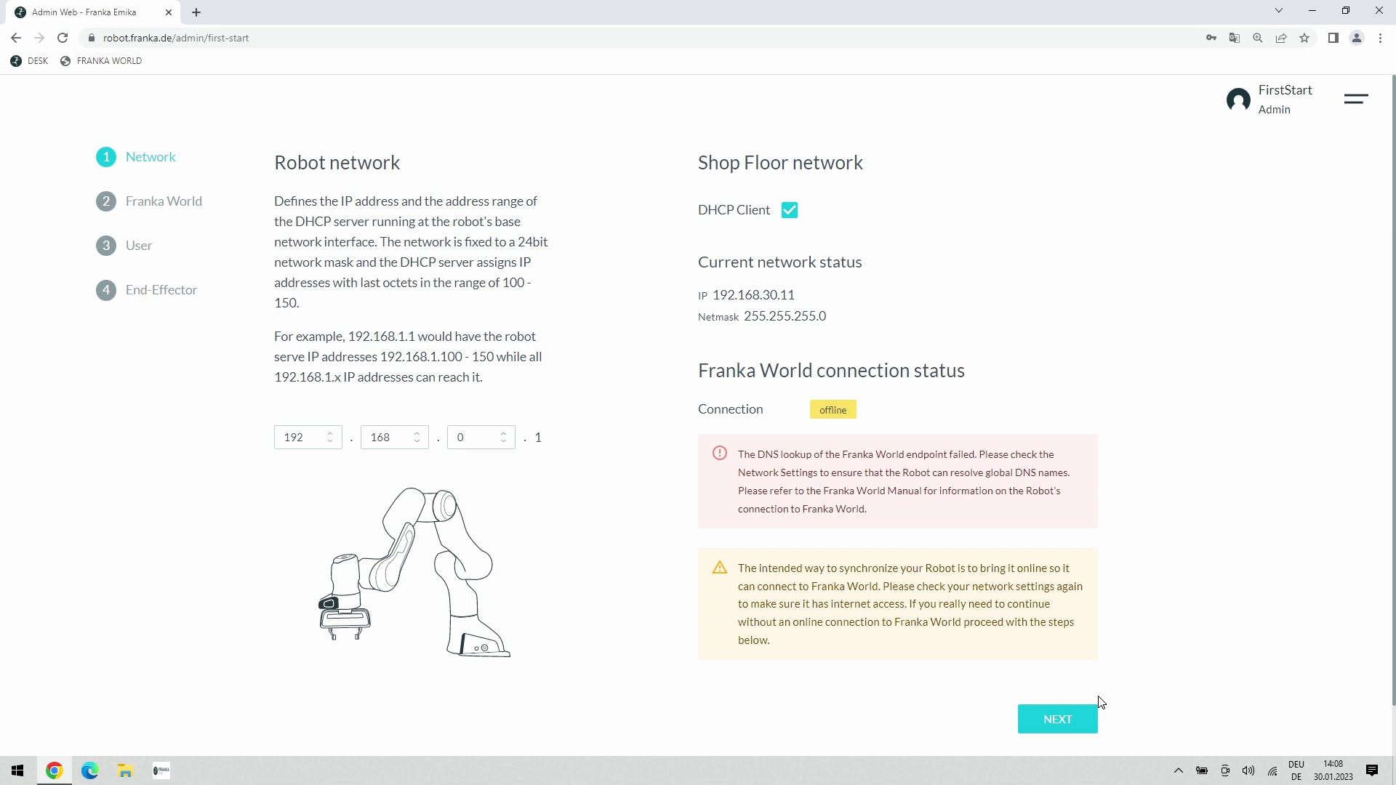
# Step: Advance from the Network step to the Franka World registration step
pyautogui.click(1059, 721)
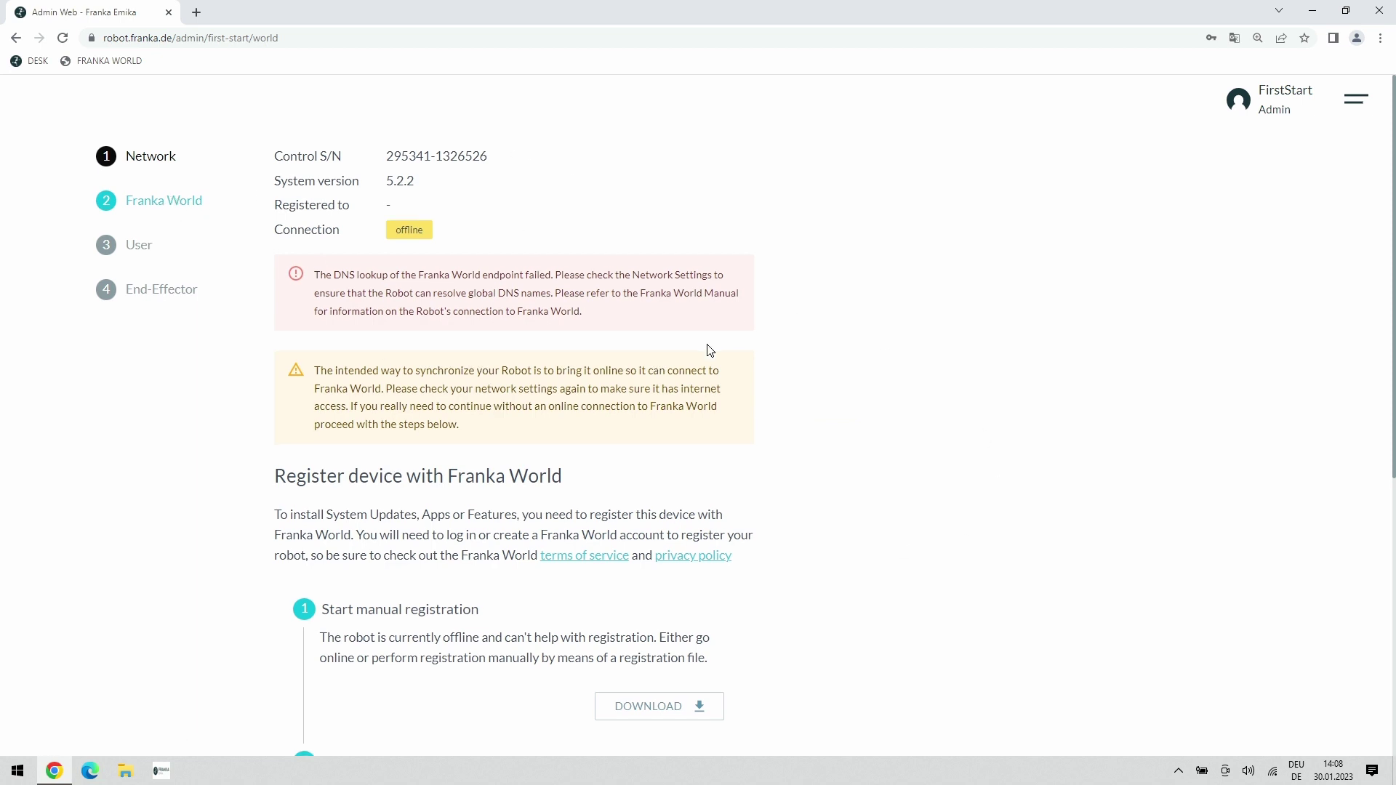
pyautogui.scroll(-2, 709, 351)
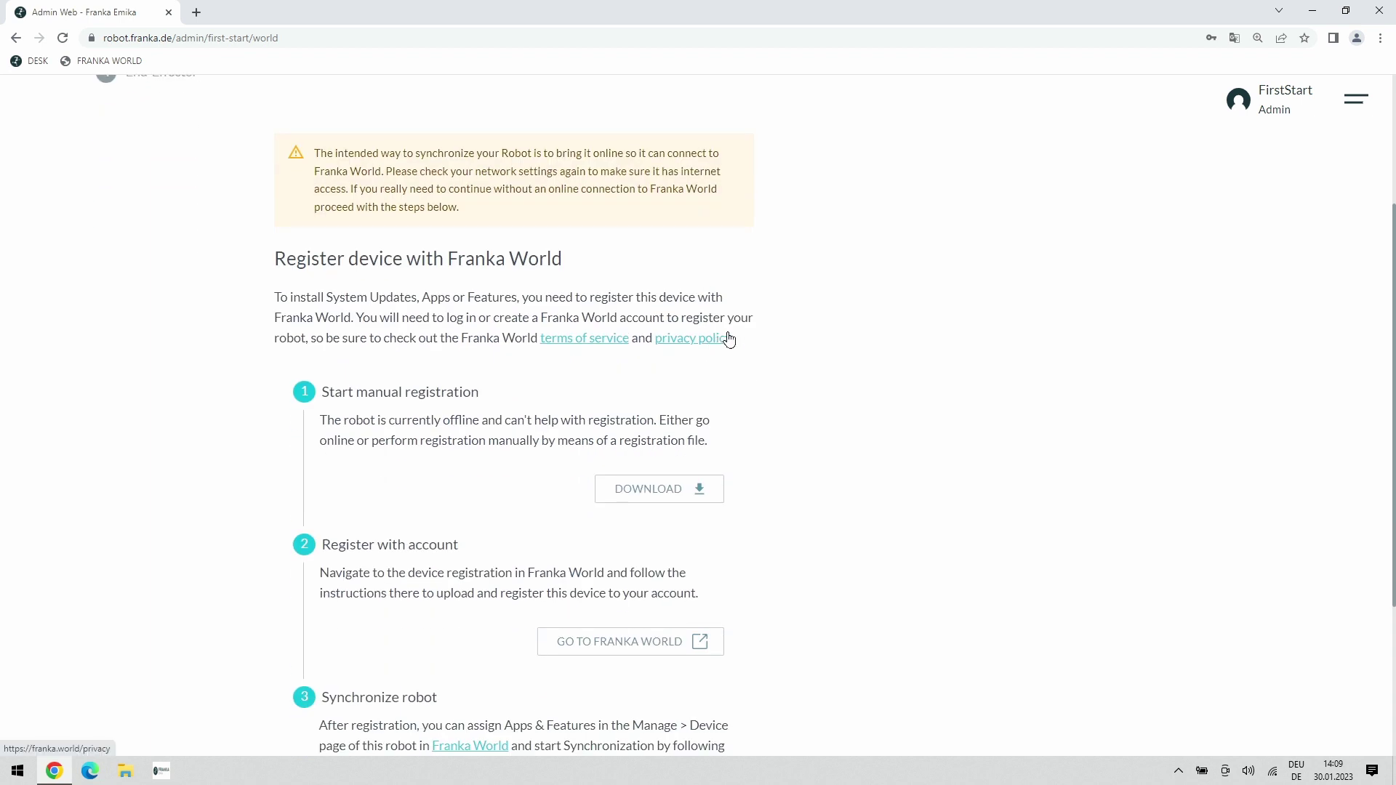
pyautogui.scroll(2, 729, 340)
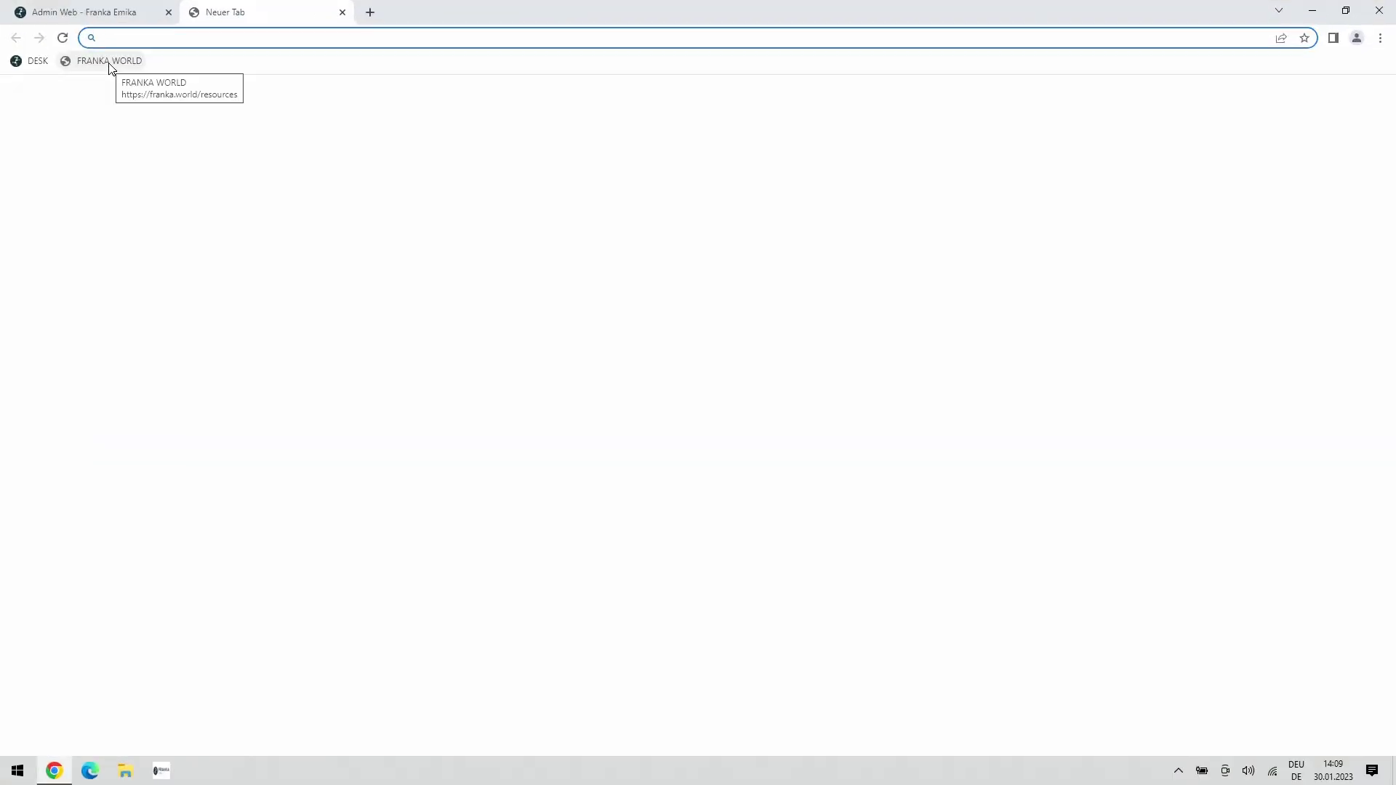
# Step: Open the Franka World site from the FRANKA WORLD bookmark in the new tab
pyautogui.click(109, 61)
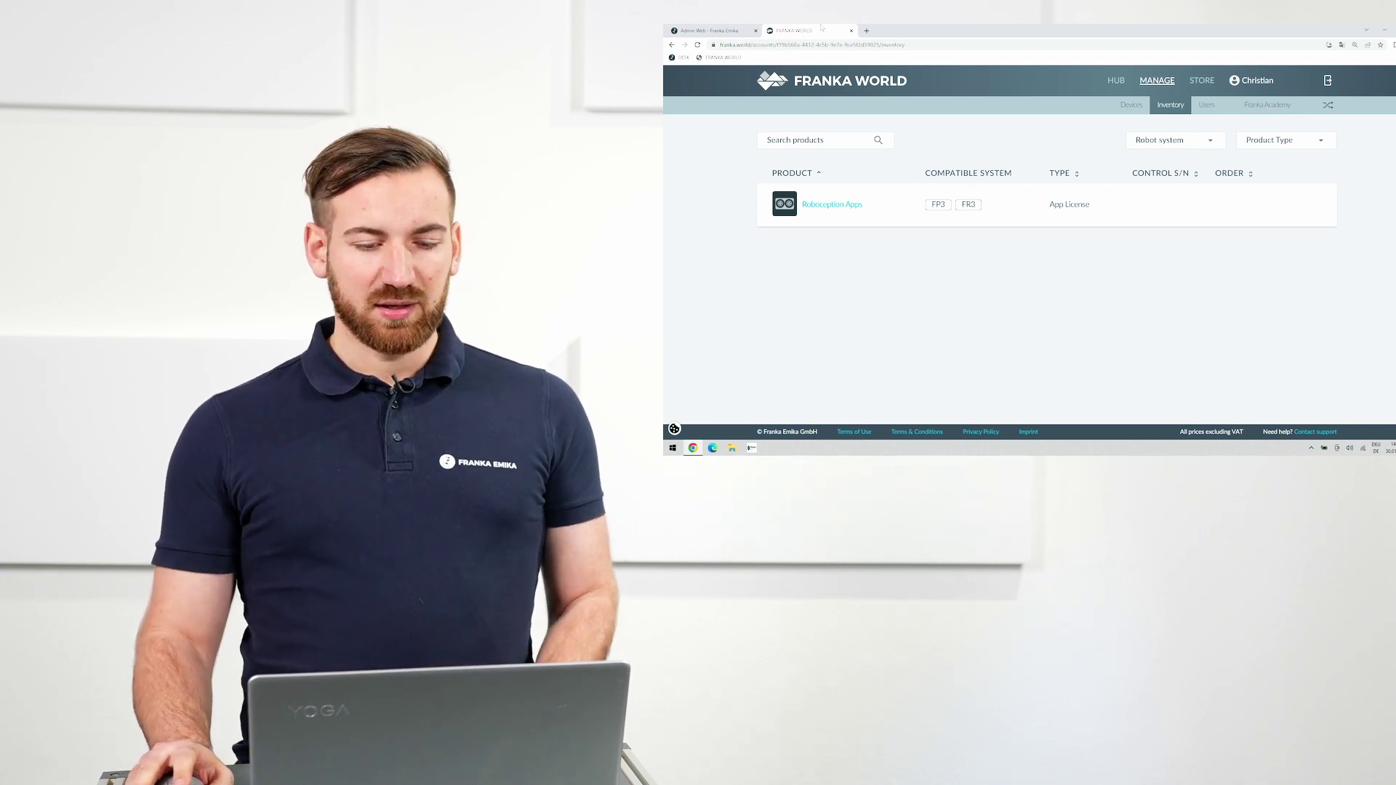
# Step: Check that Franka World's Devices page lists no devices, then return to the Admin Web tab
pyautogui.click(1129, 105)
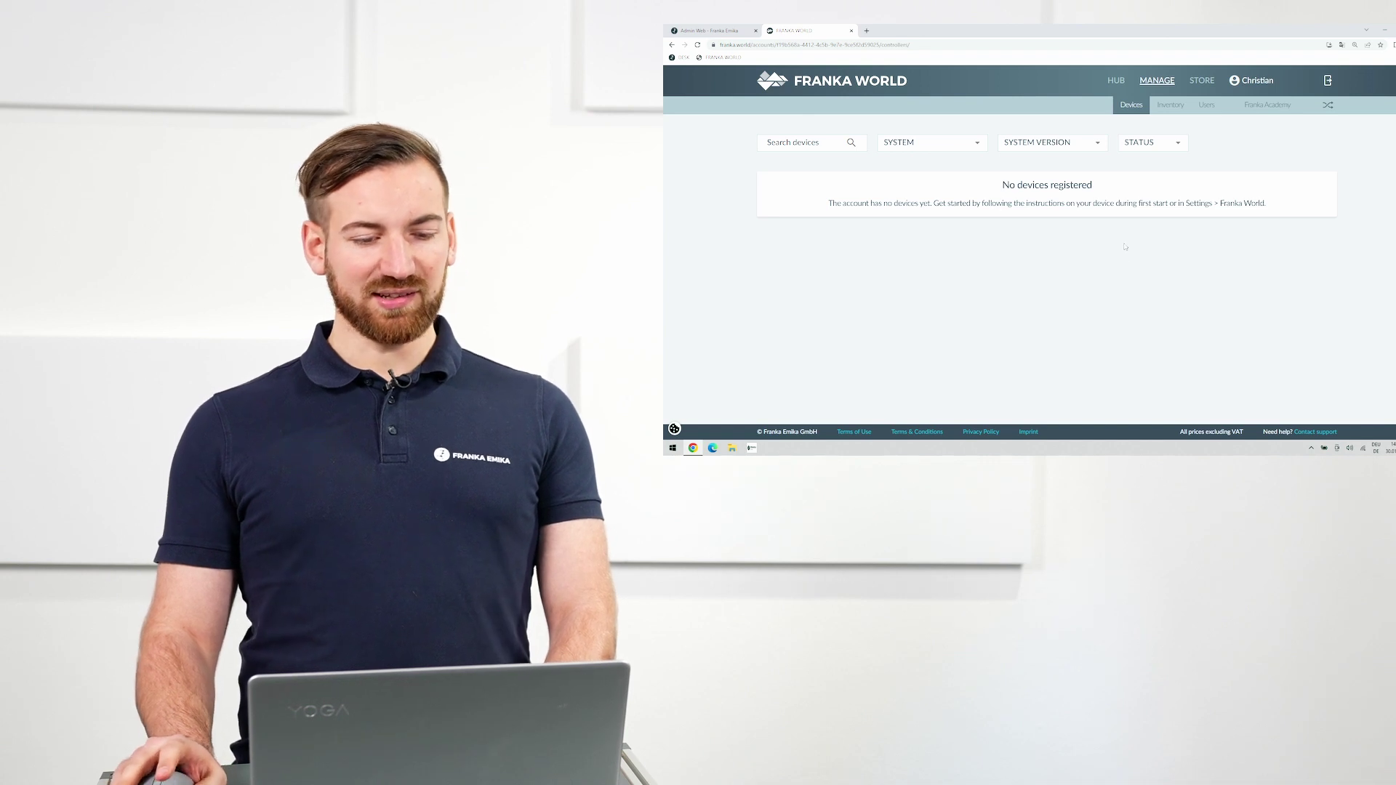
pyautogui.hotkey('ctrl', 'Tab')
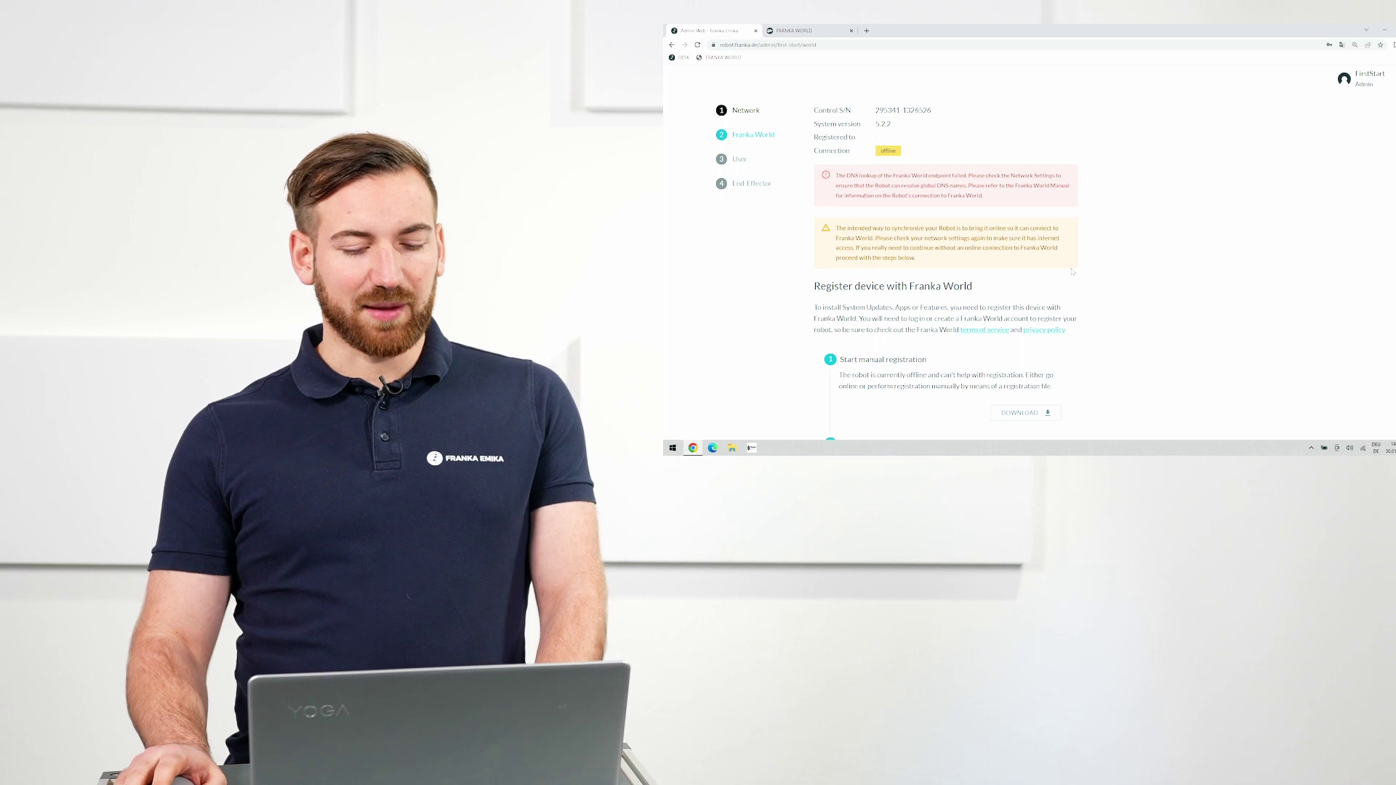
pyautogui.scroll(-2, 1073, 272)
pyautogui.scroll(-2, 1072, 272)
pyautogui.scroll(-1, 1073, 271)
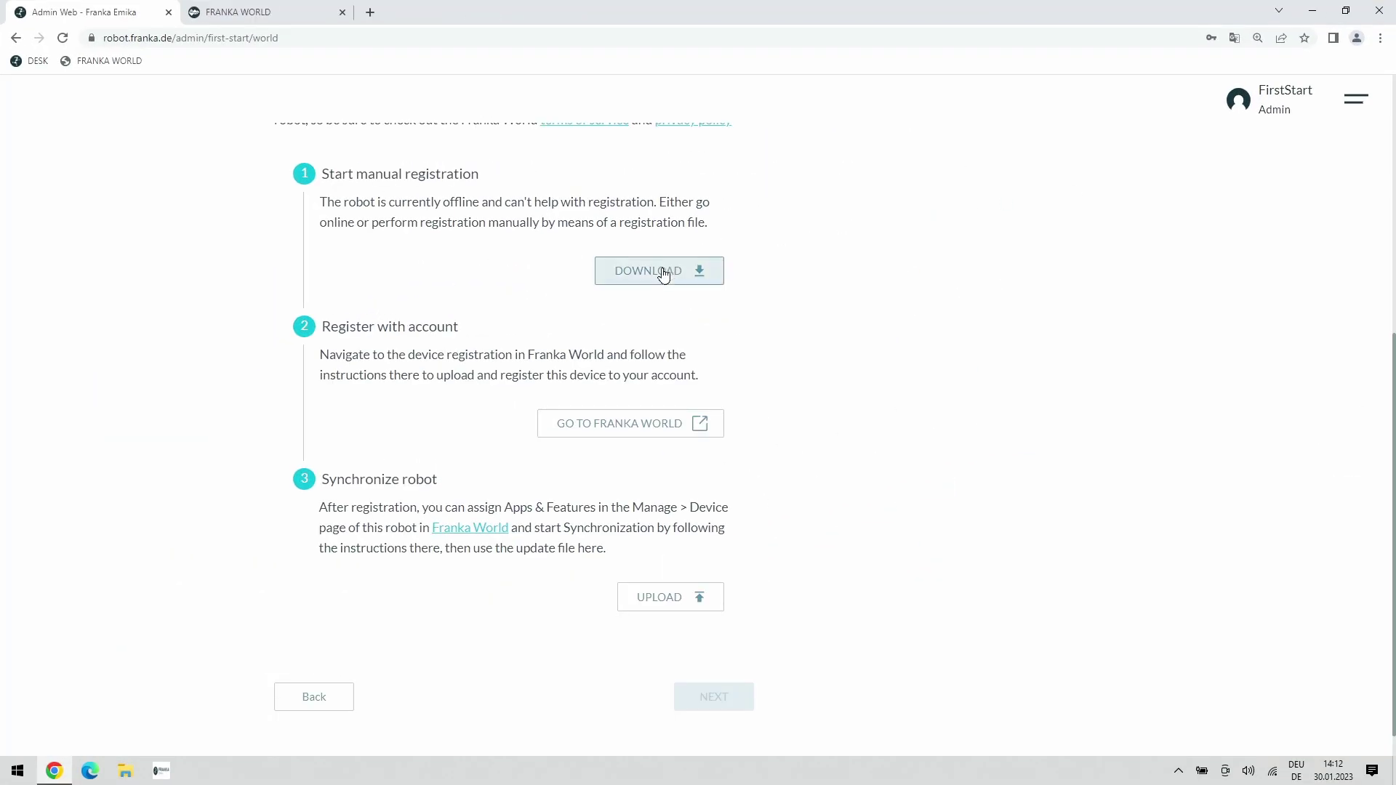
# Step: Download the robot's registration file under Start manual registration
pyautogui.click(660, 282)
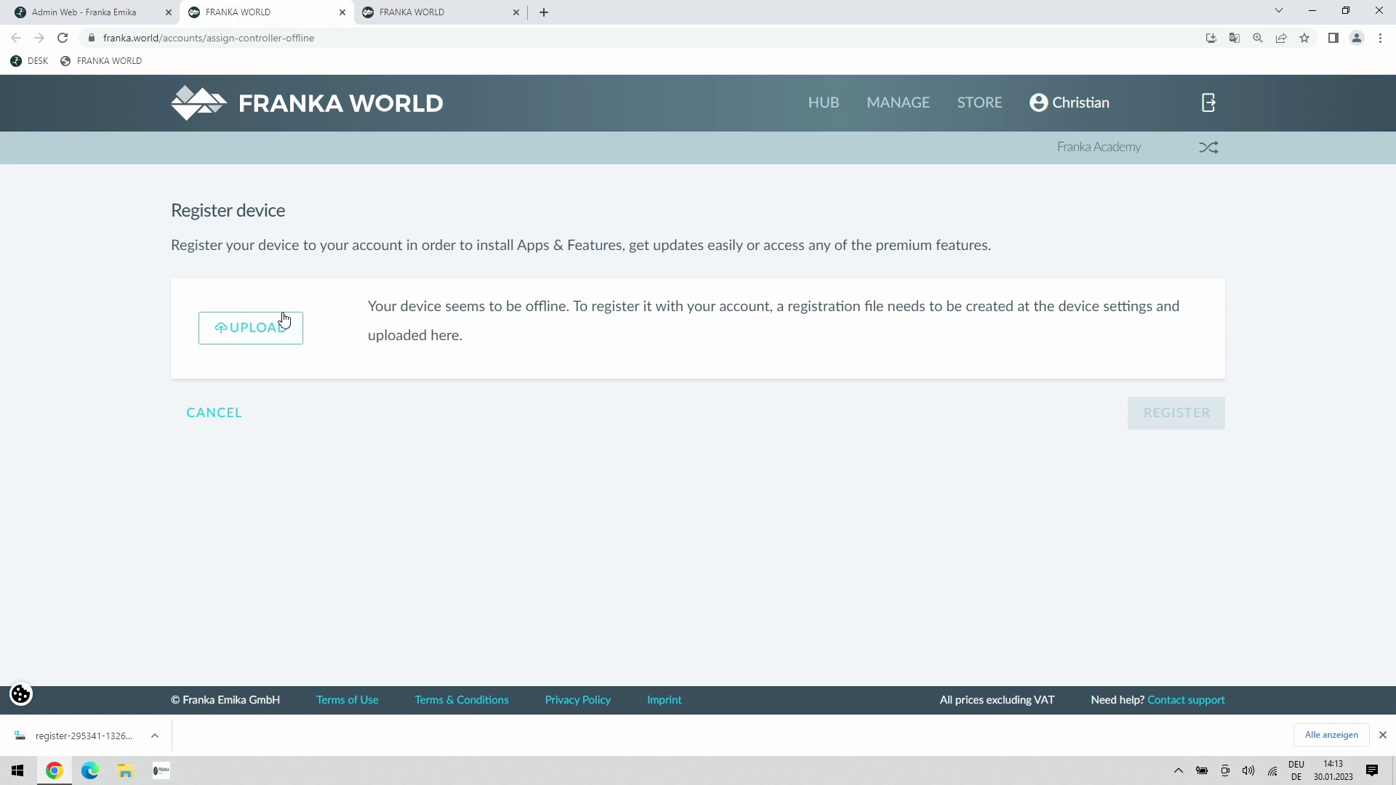
pyautogui.click(262, 334)
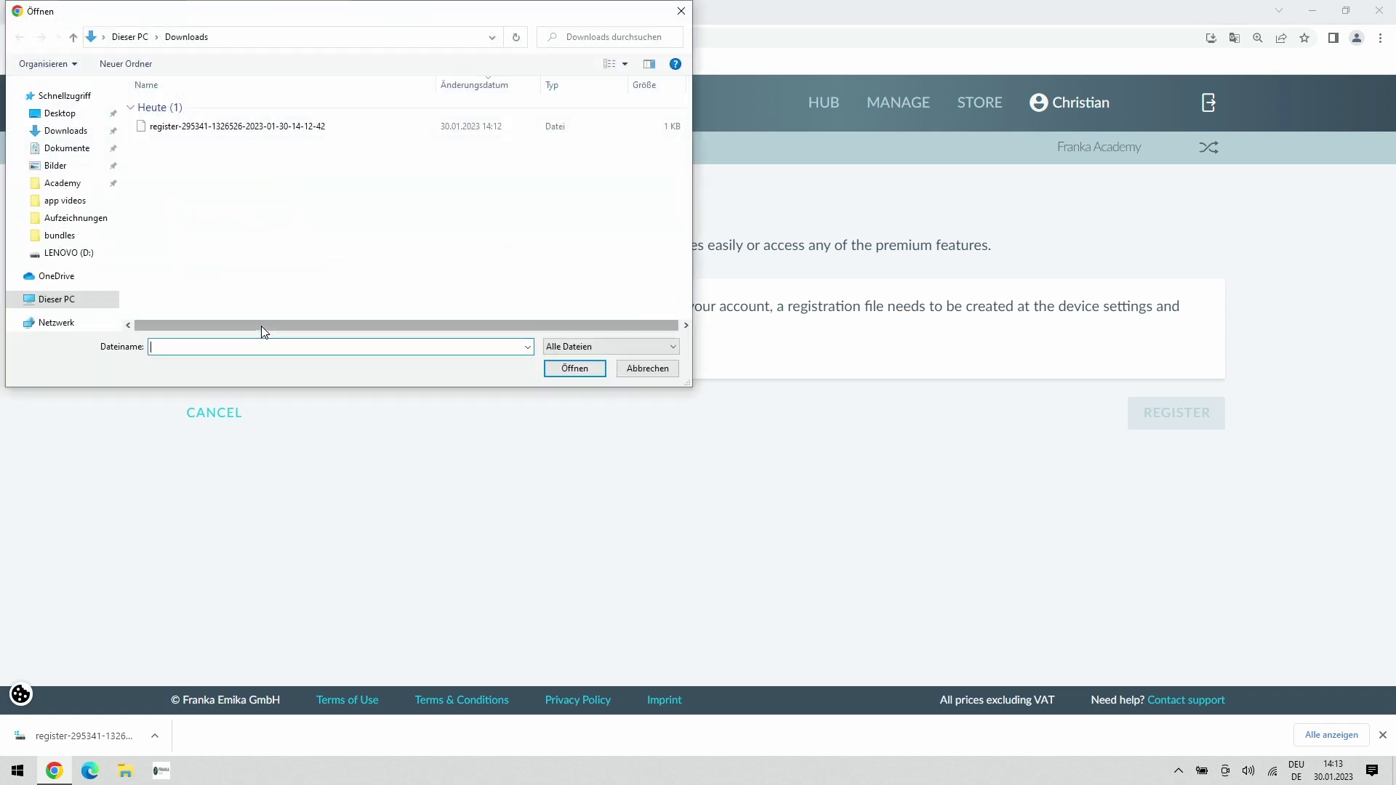
pyautogui.click(187, 130)
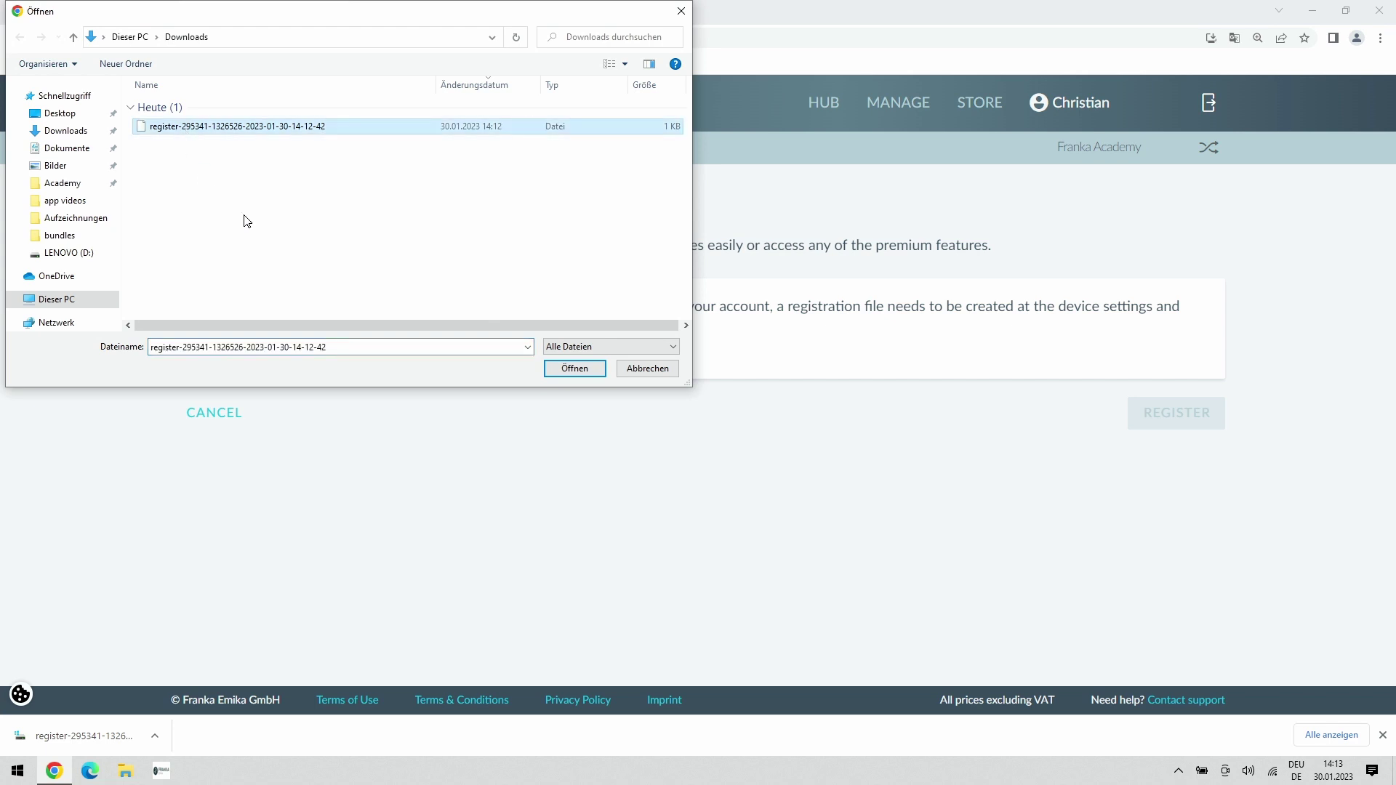
pyautogui.click(553, 374)
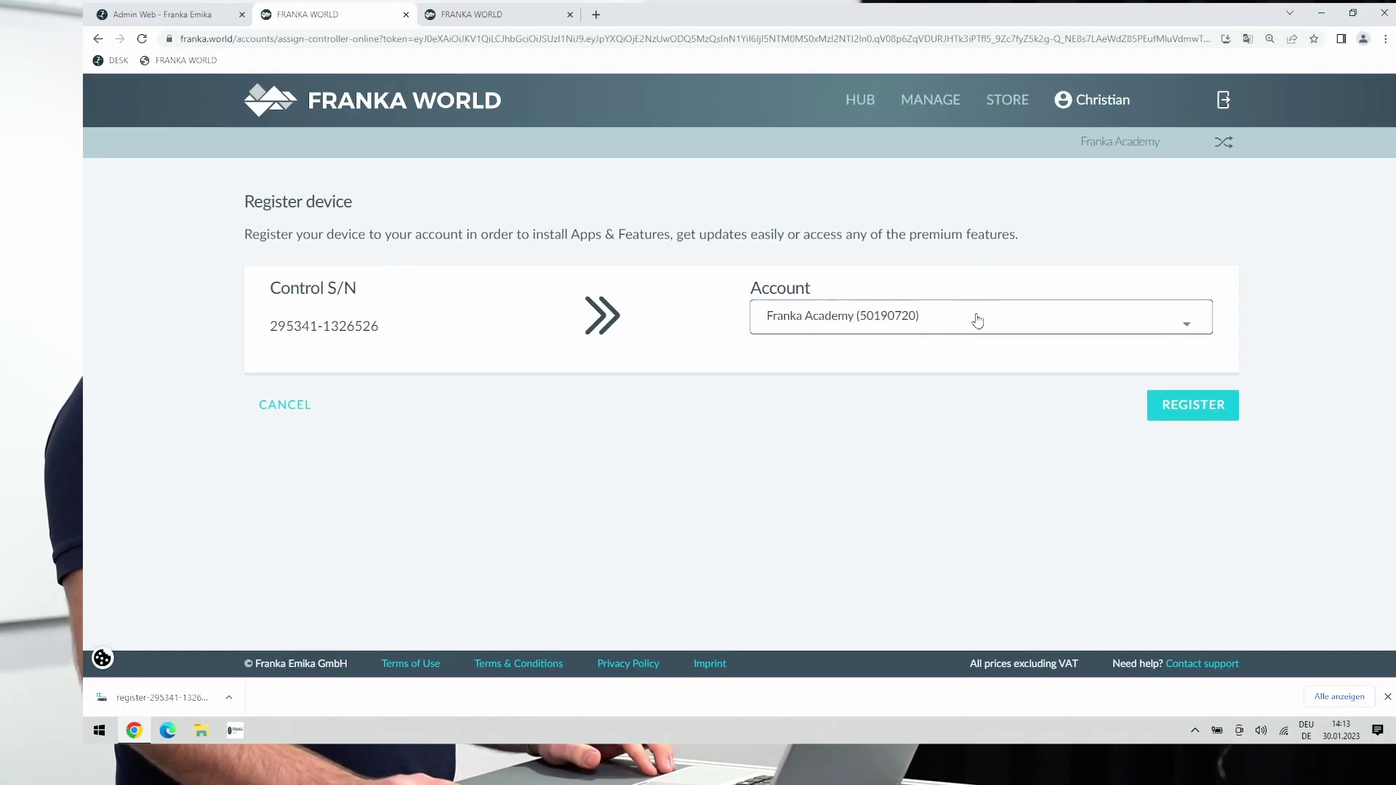
pyautogui.click(948, 338)
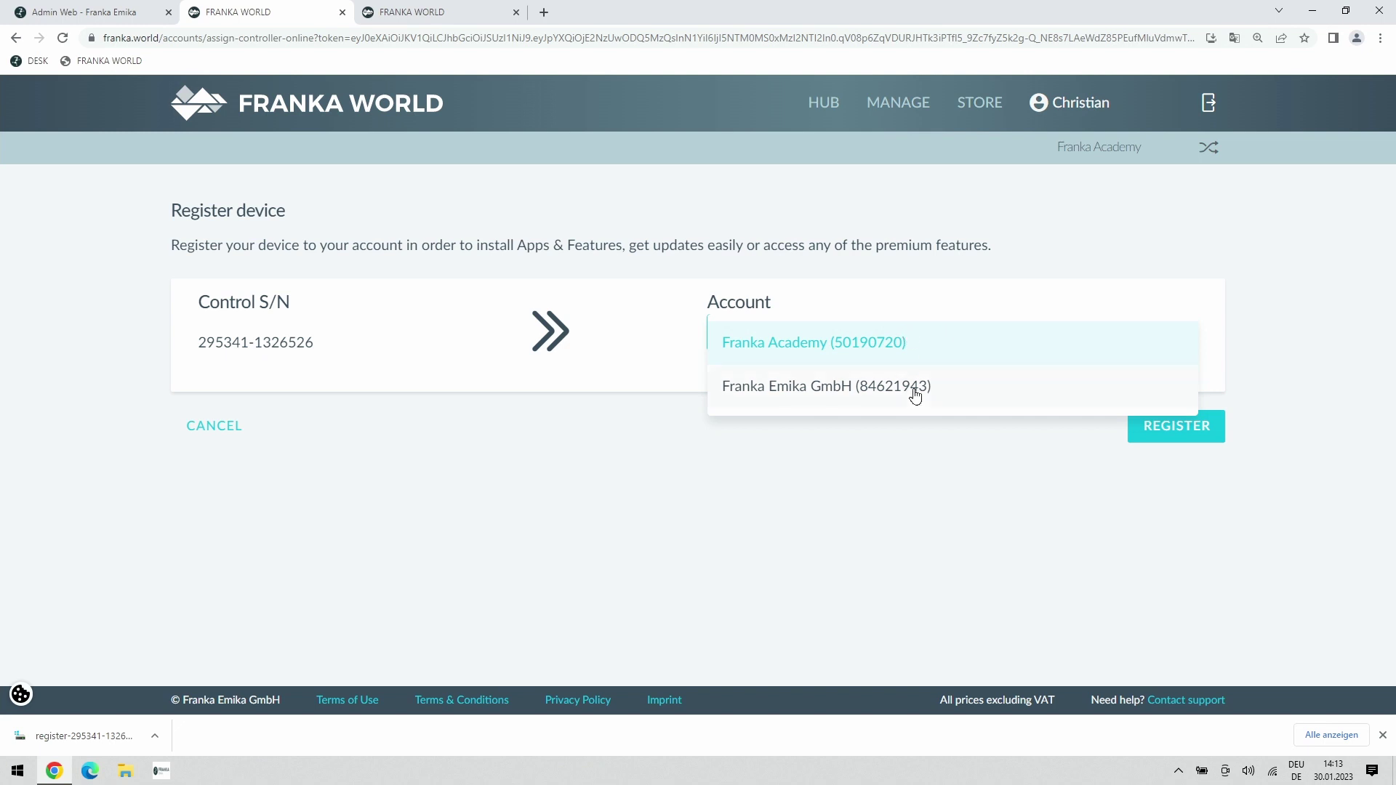
pyautogui.click(752, 355)
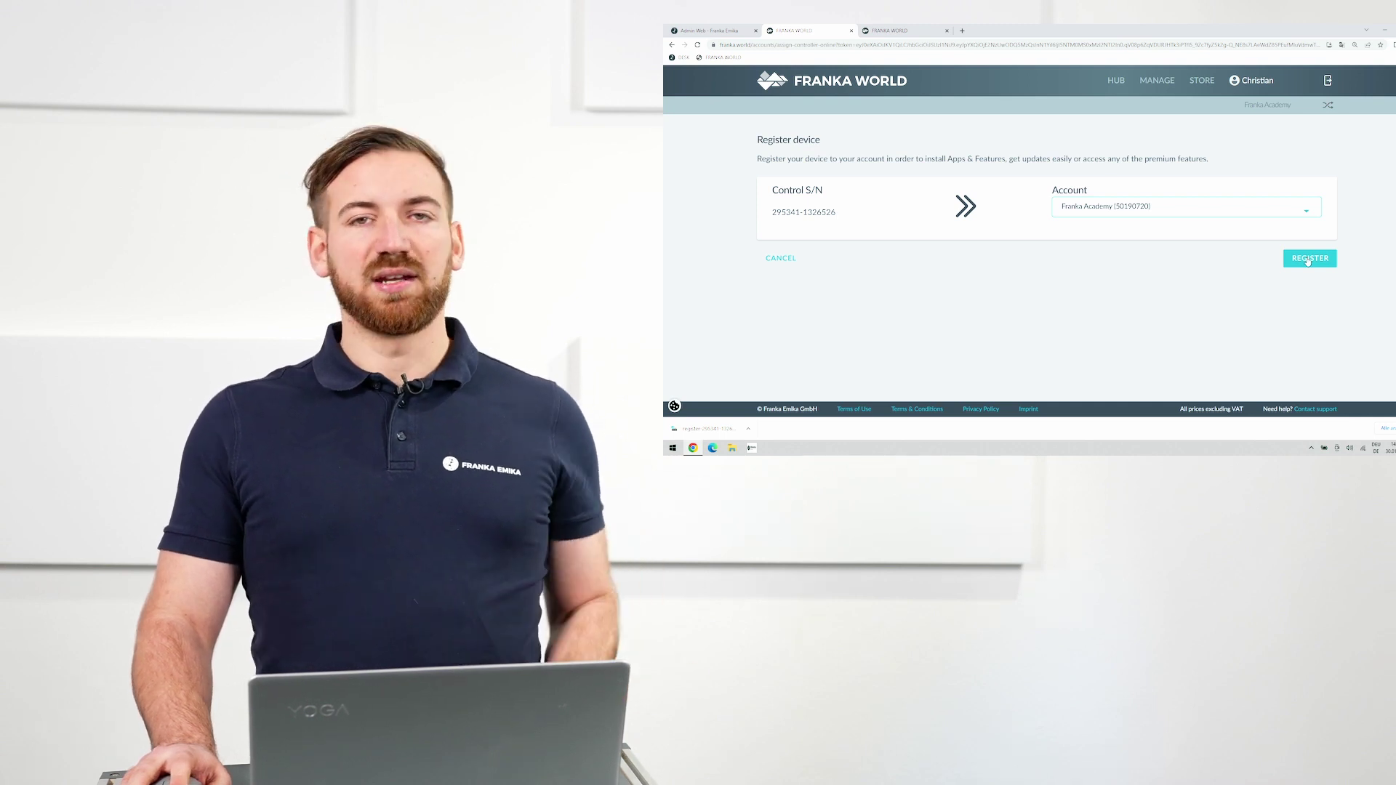
pyautogui.click(1308, 260)
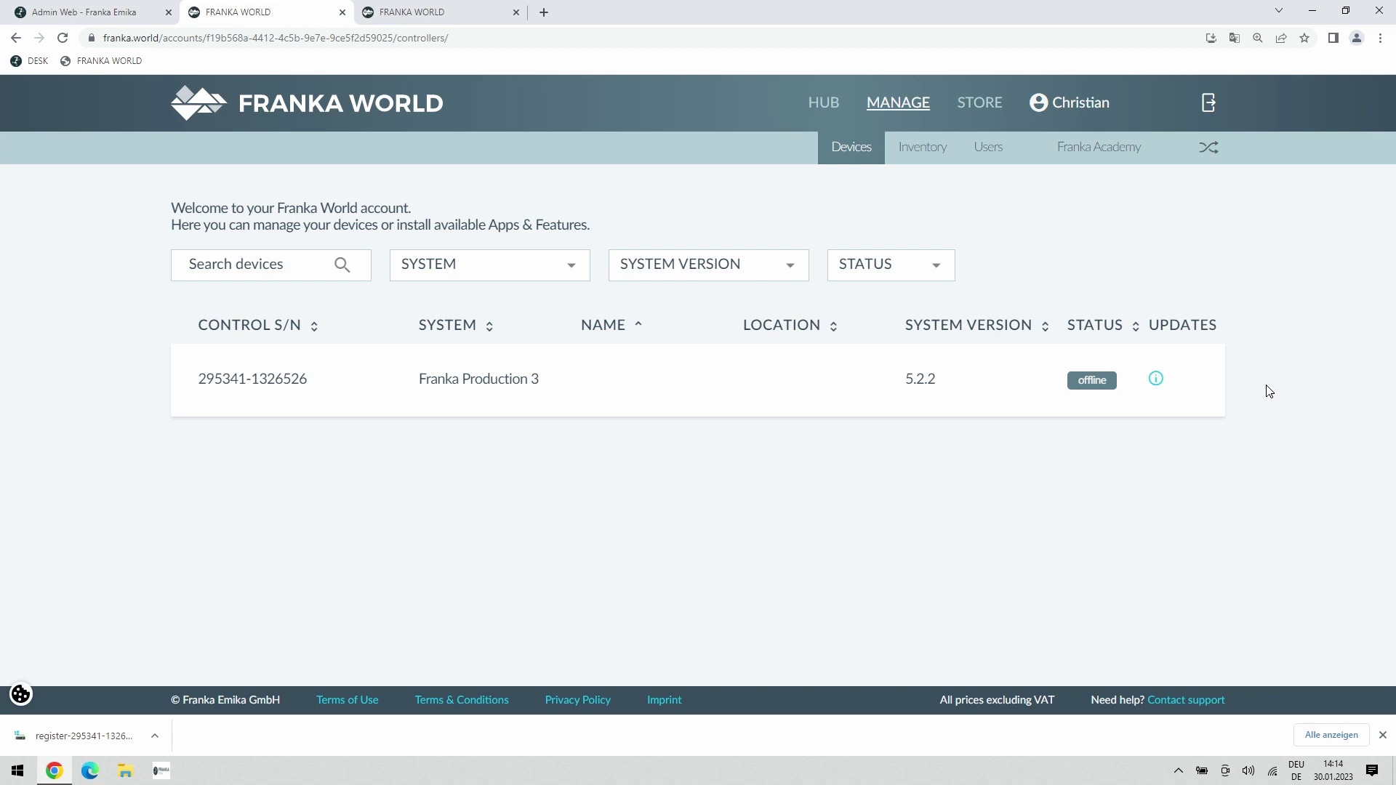
pyautogui.click(384, 377)
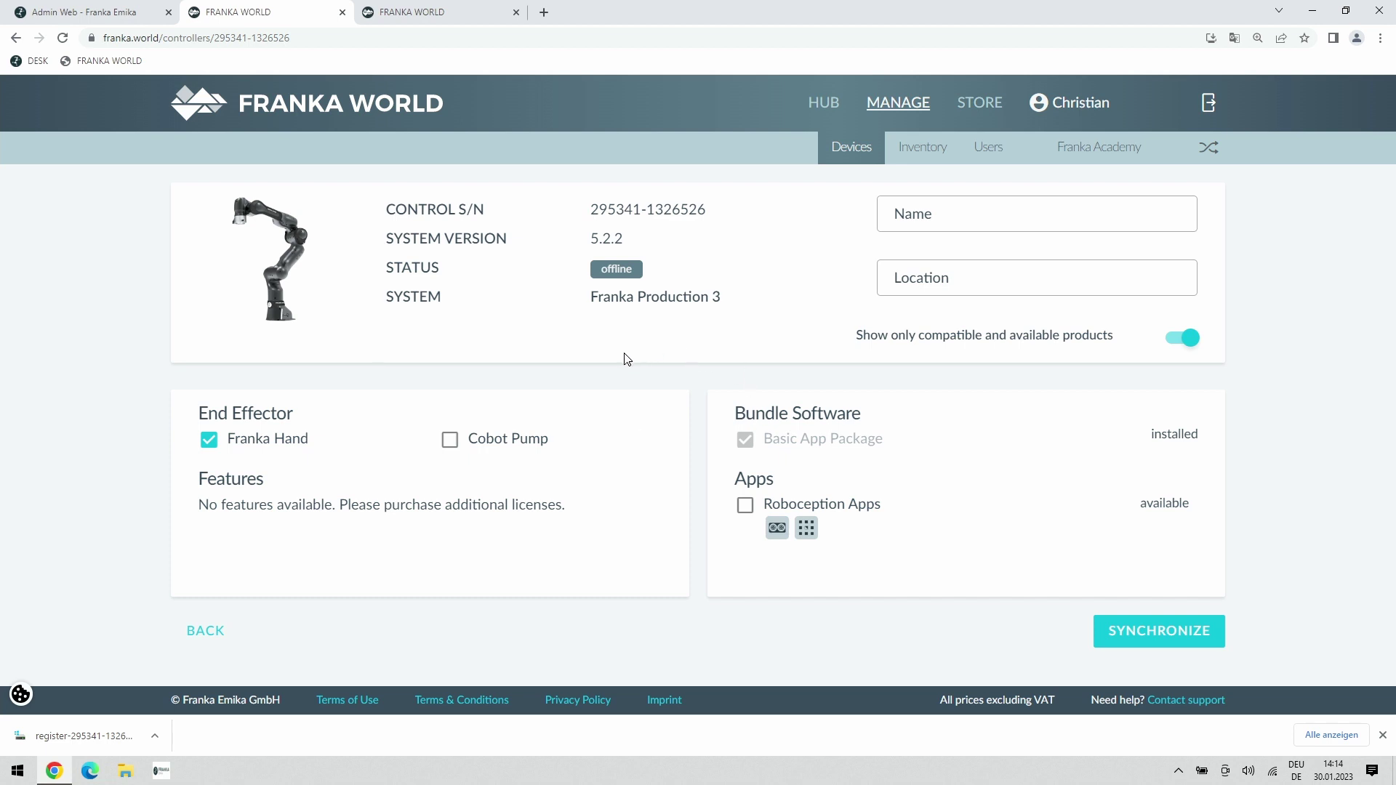
pyautogui.click(937, 213)
pyautogui.write('Franka Academy Robot')
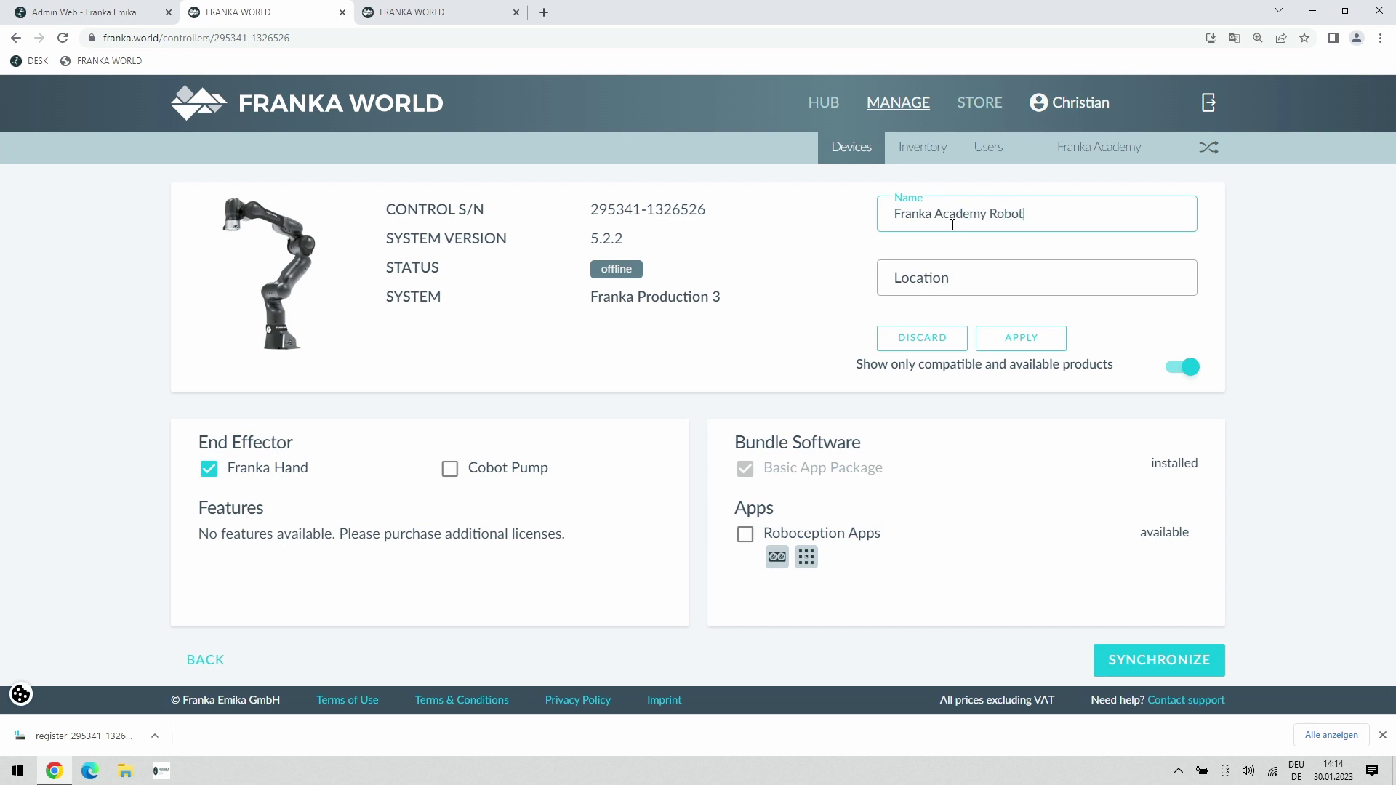
pyautogui.press('Tab')
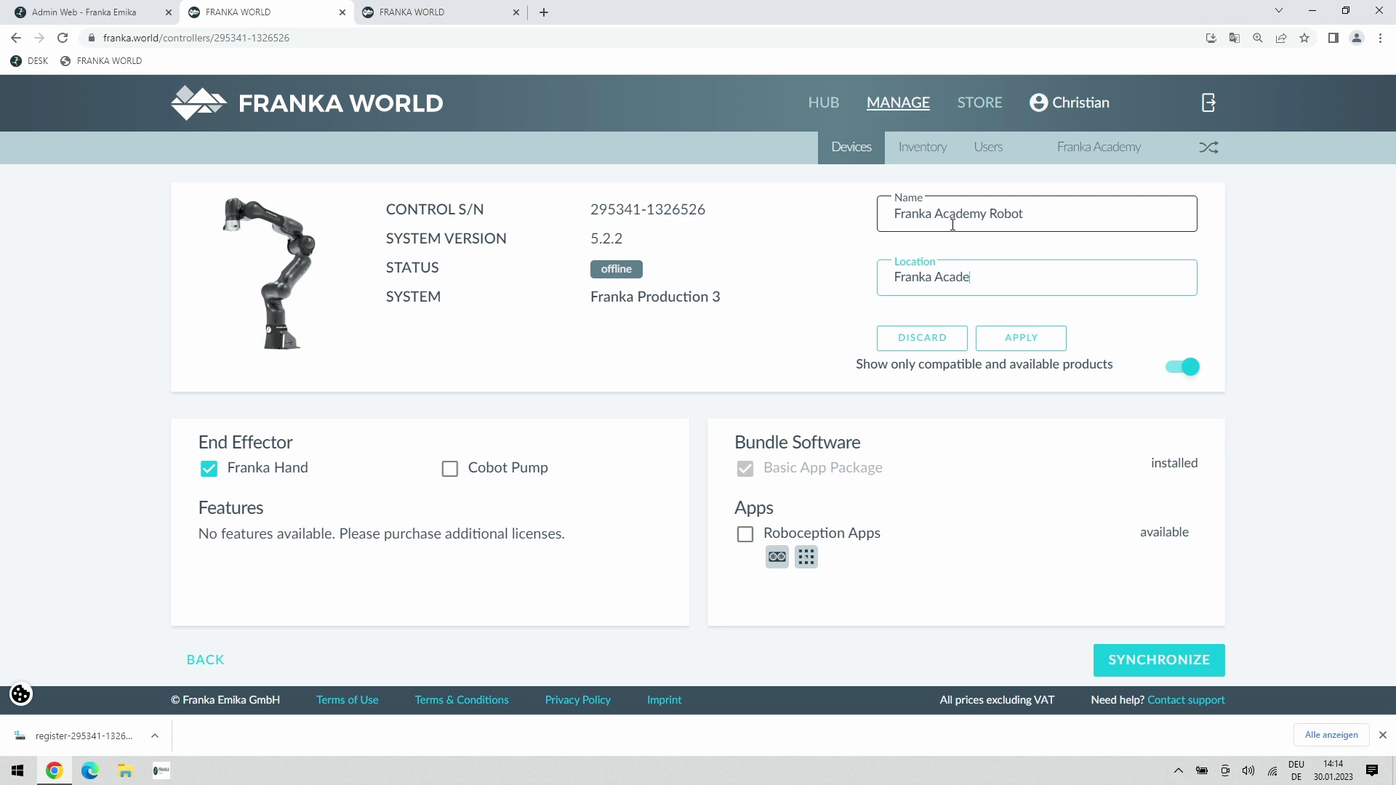
pyautogui.click(1039, 336)
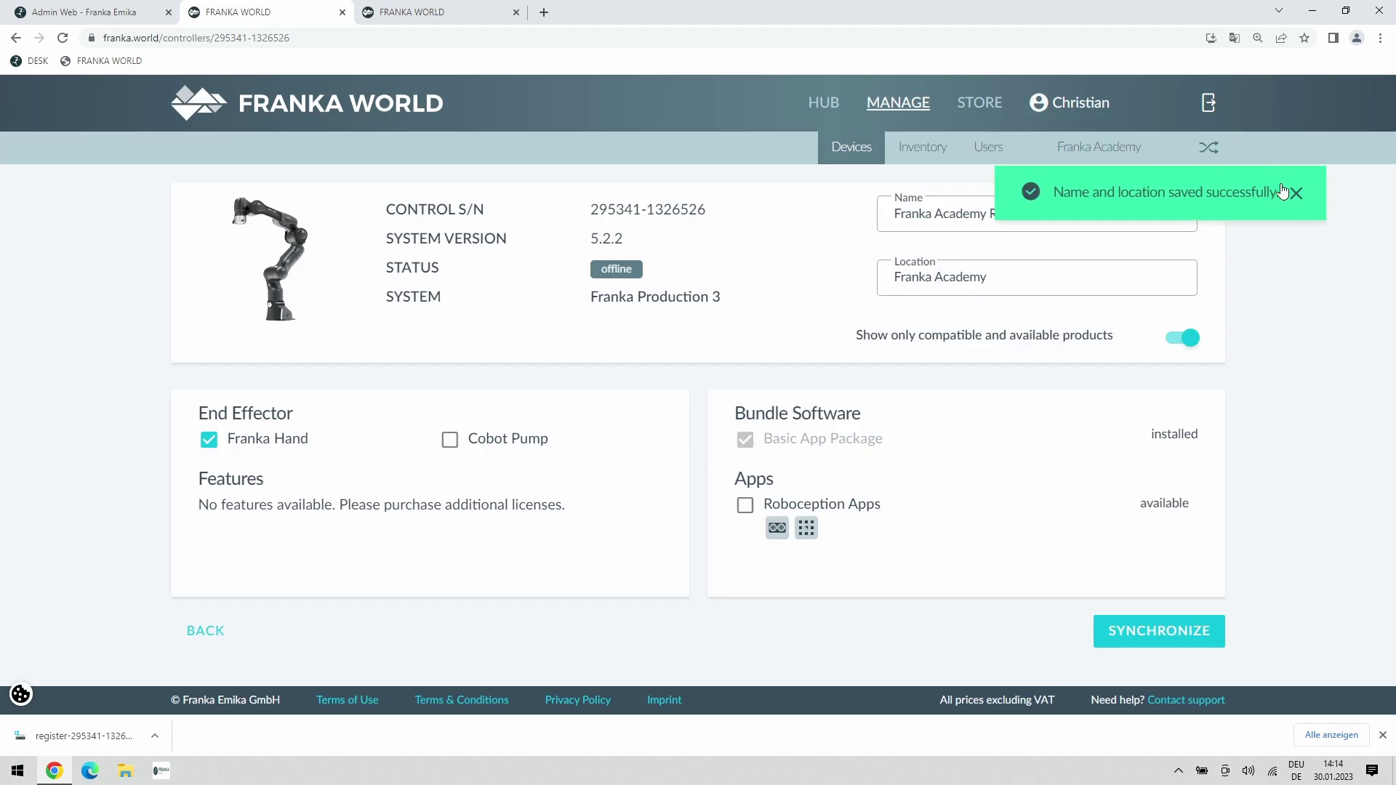
pyautogui.click(1296, 196)
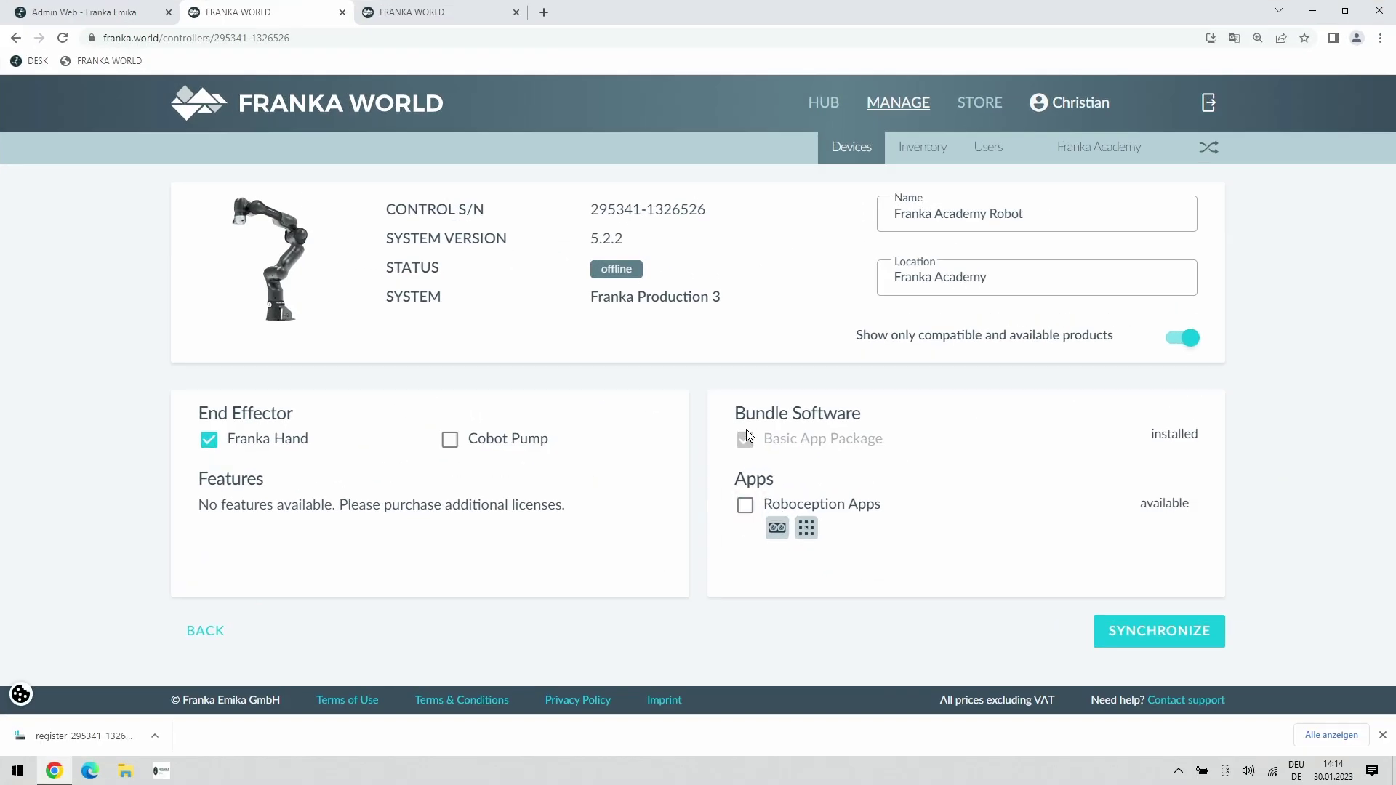
pyautogui.click(744, 504)
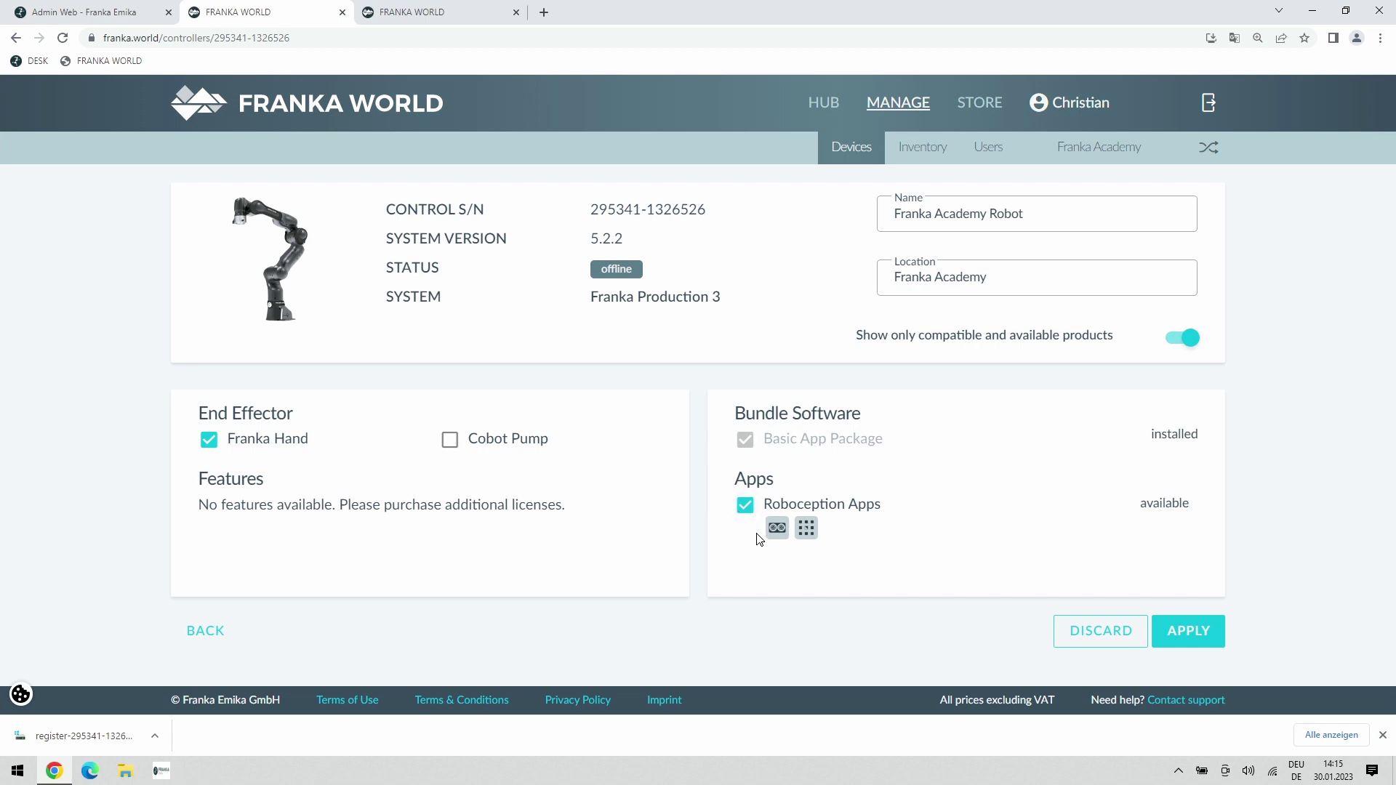
pyautogui.click(1200, 633)
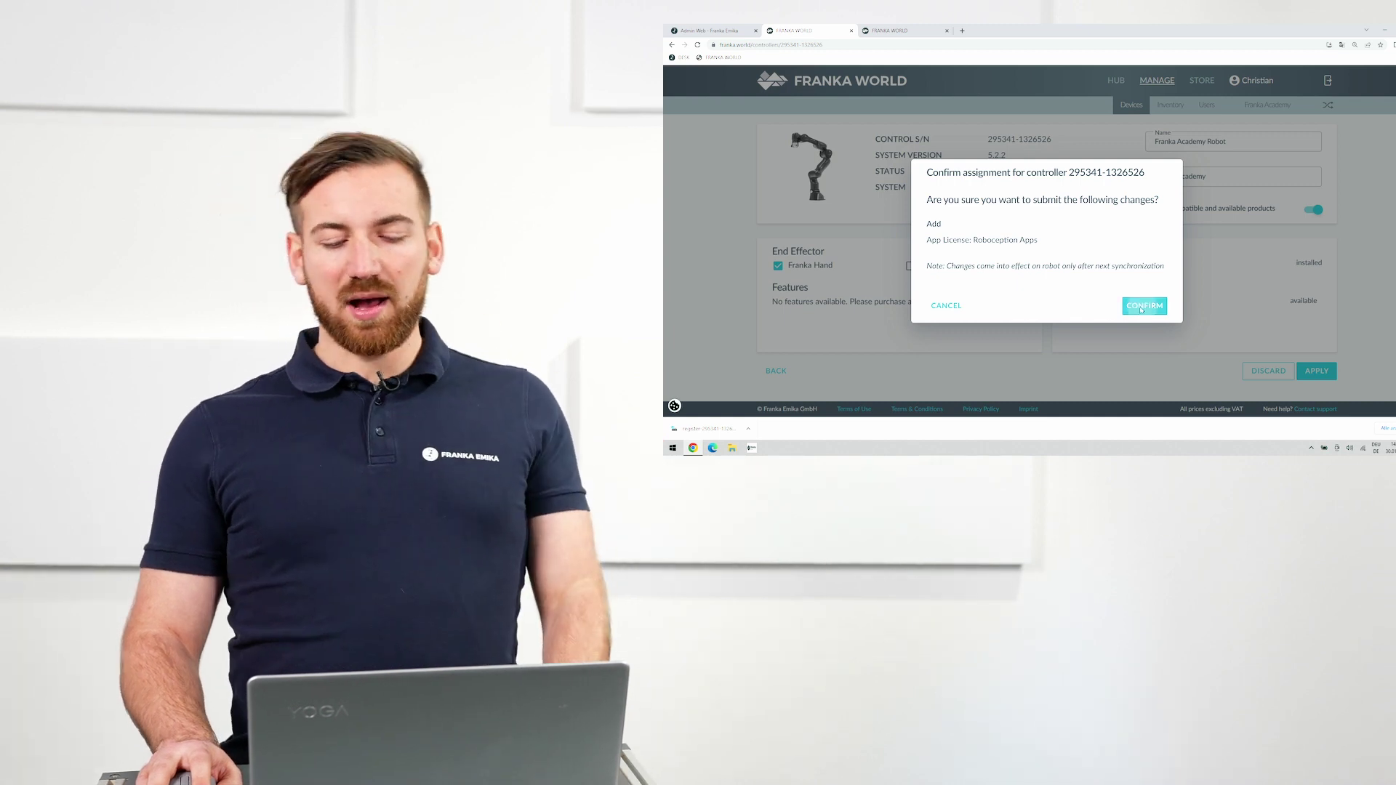
pyautogui.click(1140, 309)
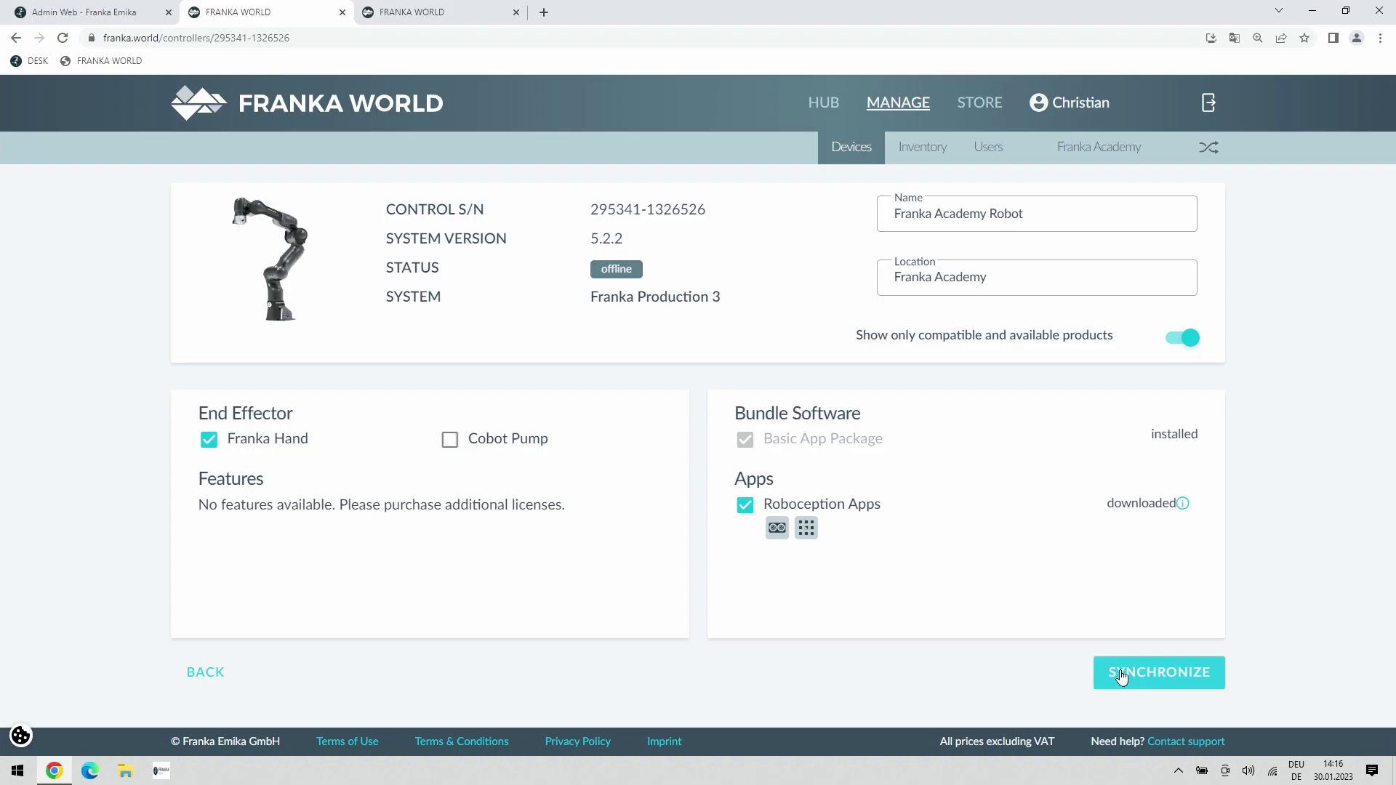
pyautogui.click(1120, 676)
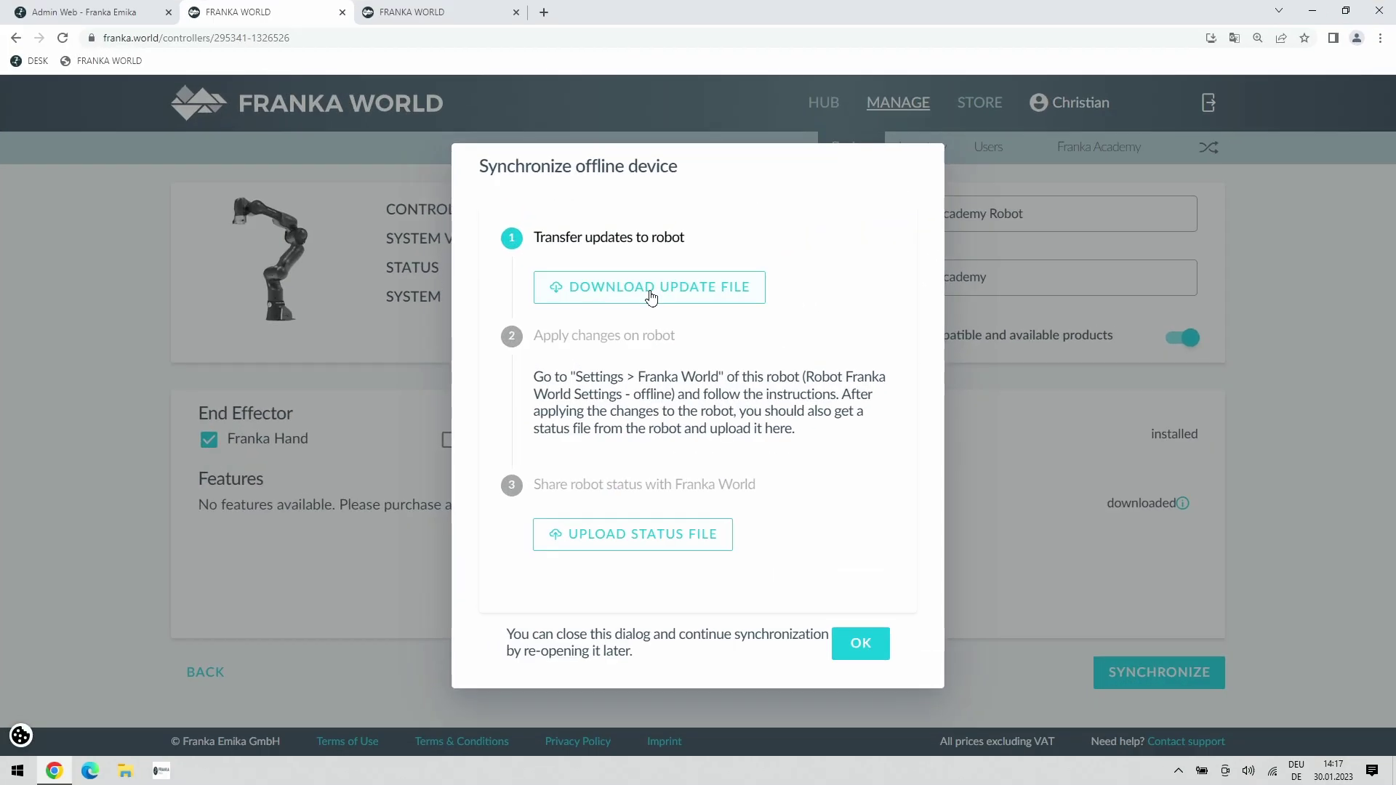
# Step: Download the robot's update file from the Synchronize offline device dialog
pyautogui.click(651, 291)
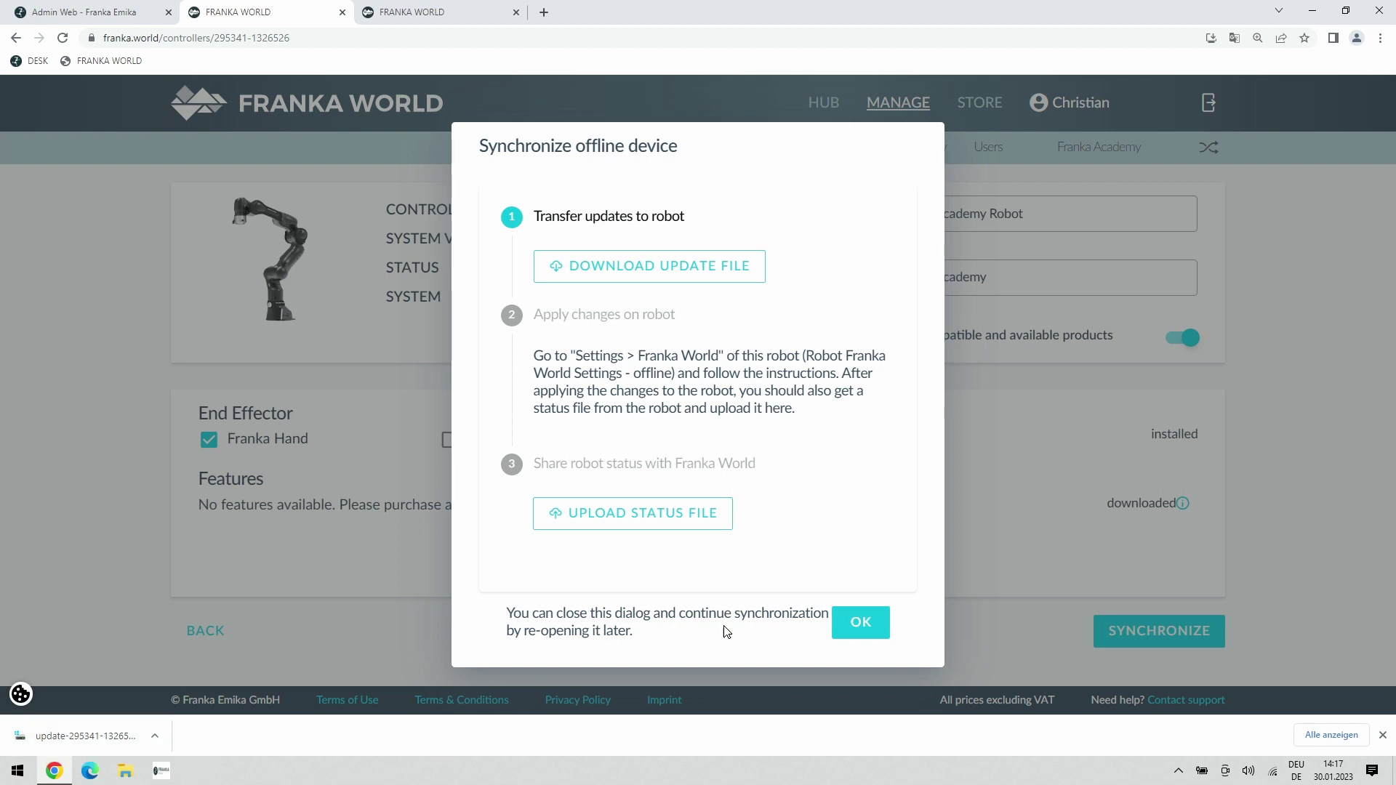
# Step: Upload the update-295341 file to the robot in Franka Desk and dismiss the success message
pyautogui.click(99, 7)
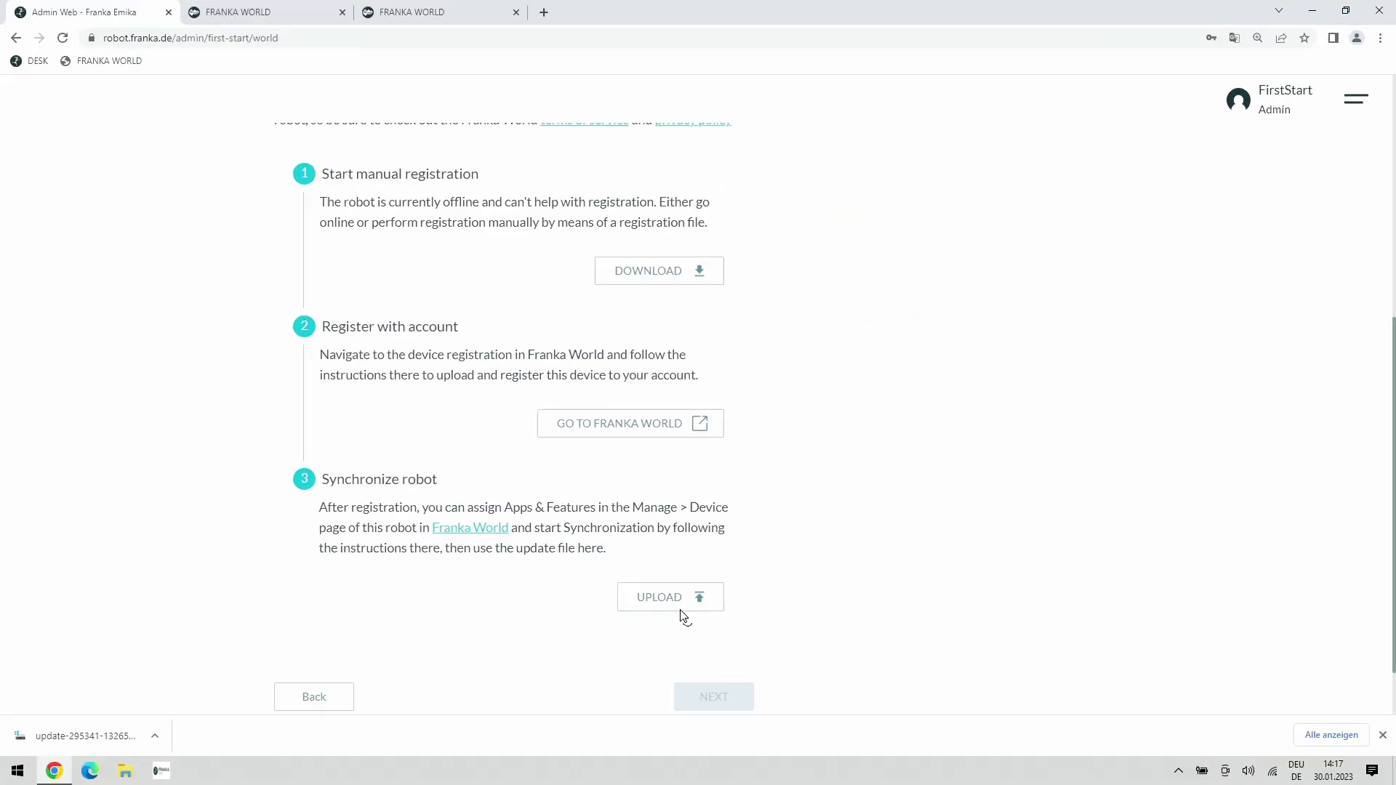
pyautogui.click(664, 597)
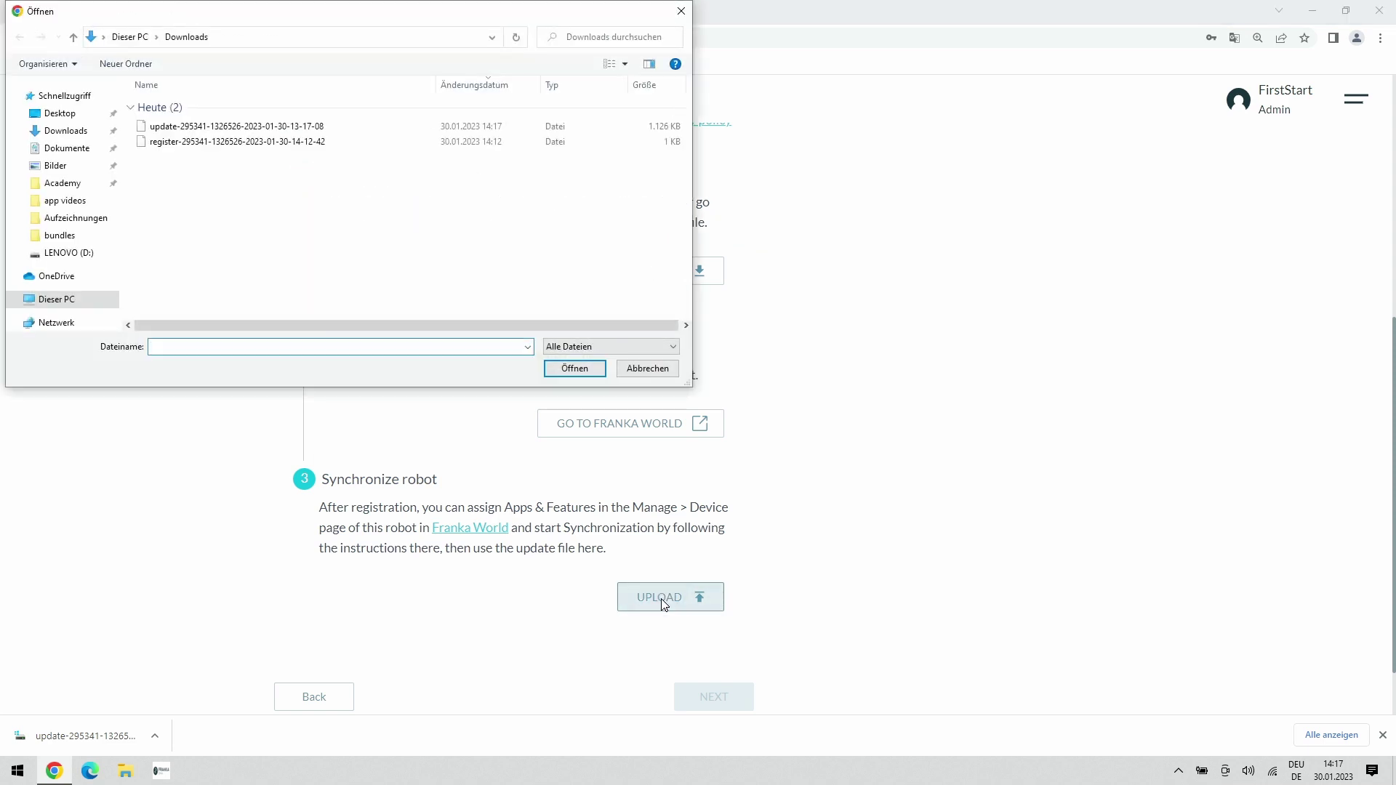
pyautogui.click(249, 126)
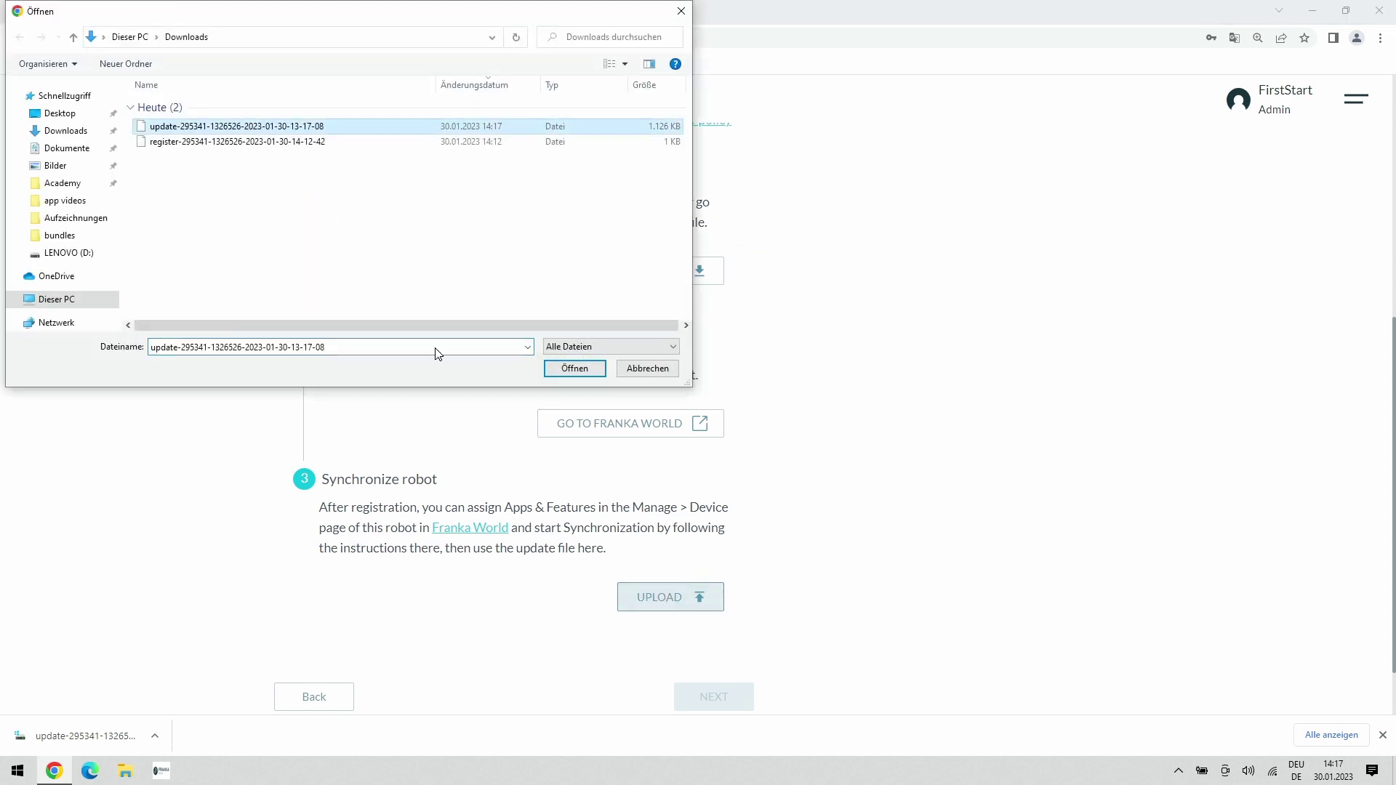
pyautogui.click(563, 372)
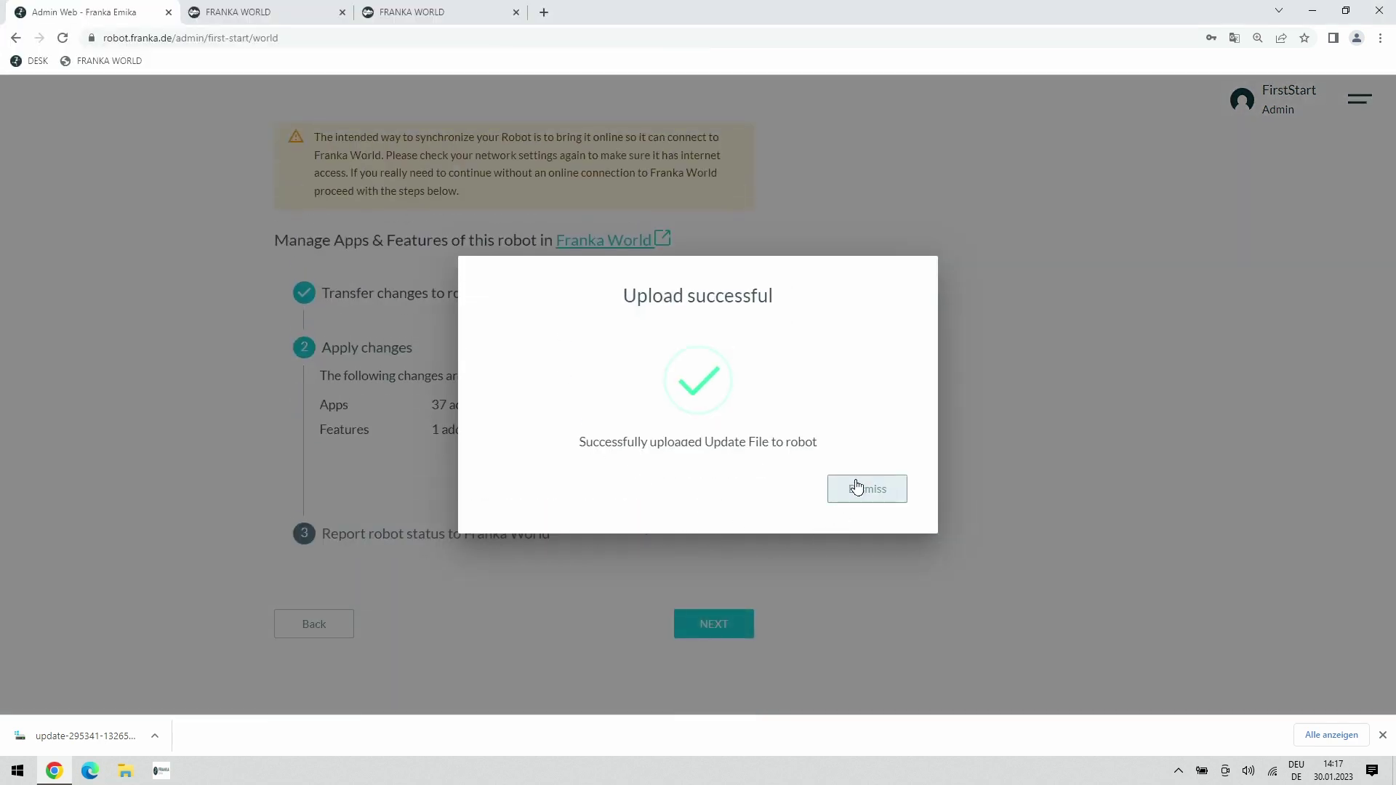
pyautogui.click(853, 494)
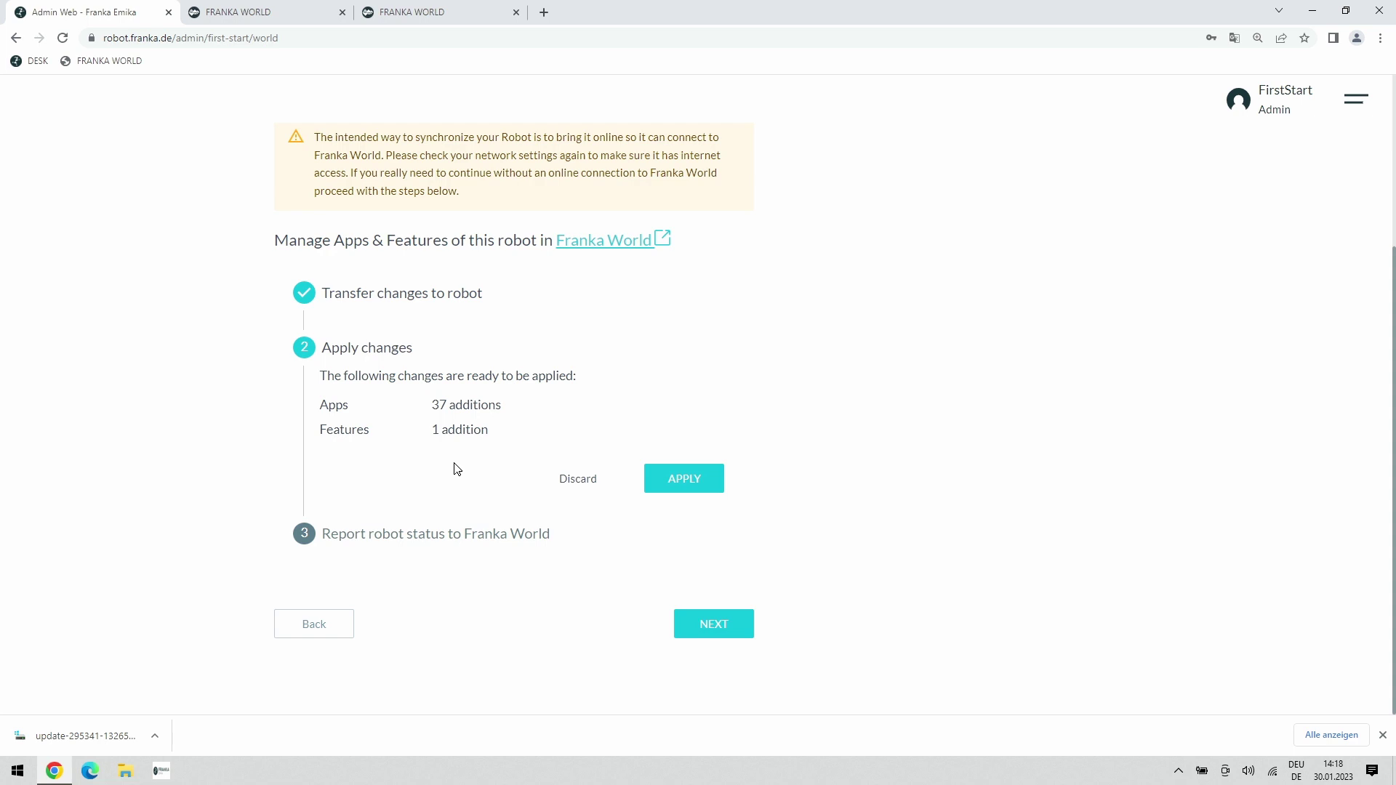
# Step: Apply the pending app and feature additions and confirm Apply & Reboot
pyautogui.click(695, 498)
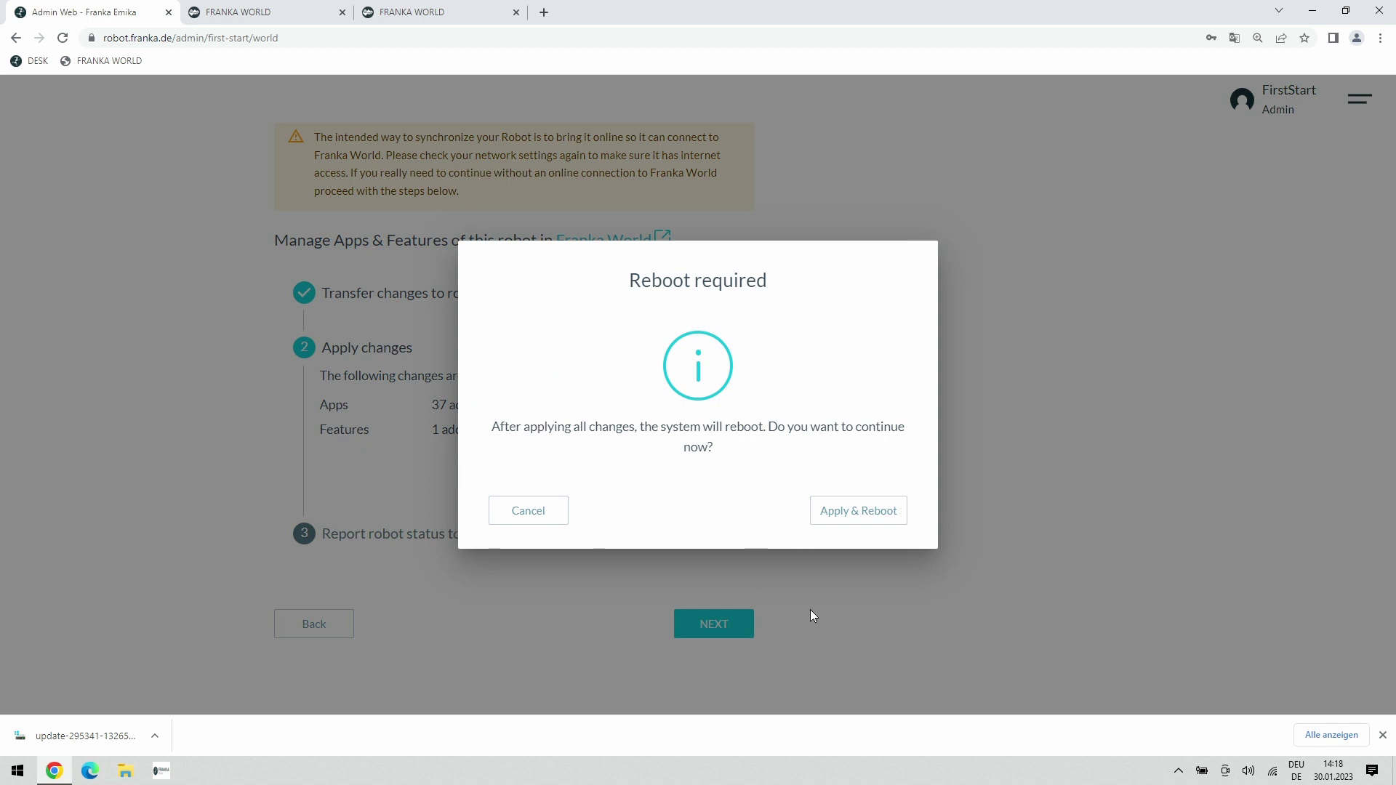
pyautogui.click(840, 511)
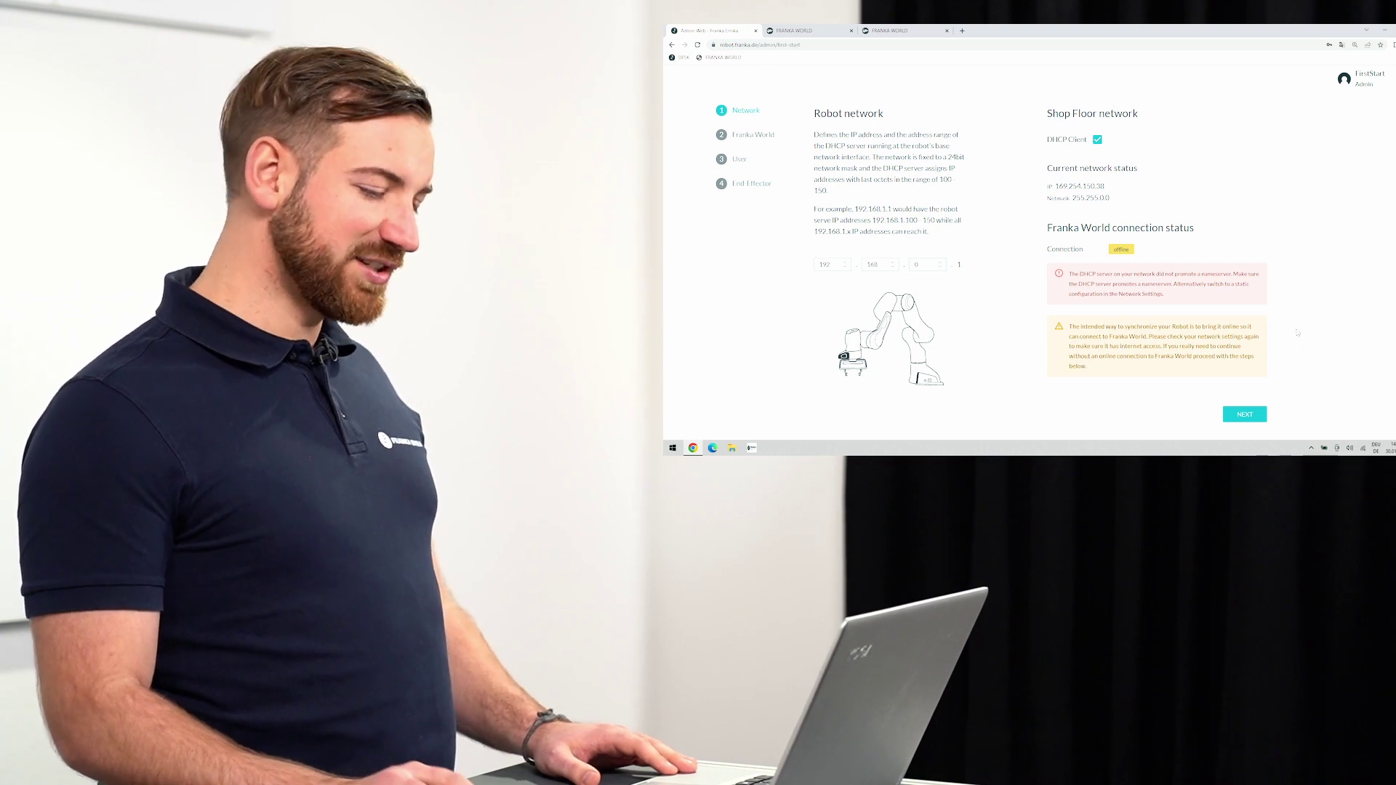
# Step: Advance past the Network step and clear the highlighted 'Franka Academy' organisation name
pyautogui.click(1245, 413)
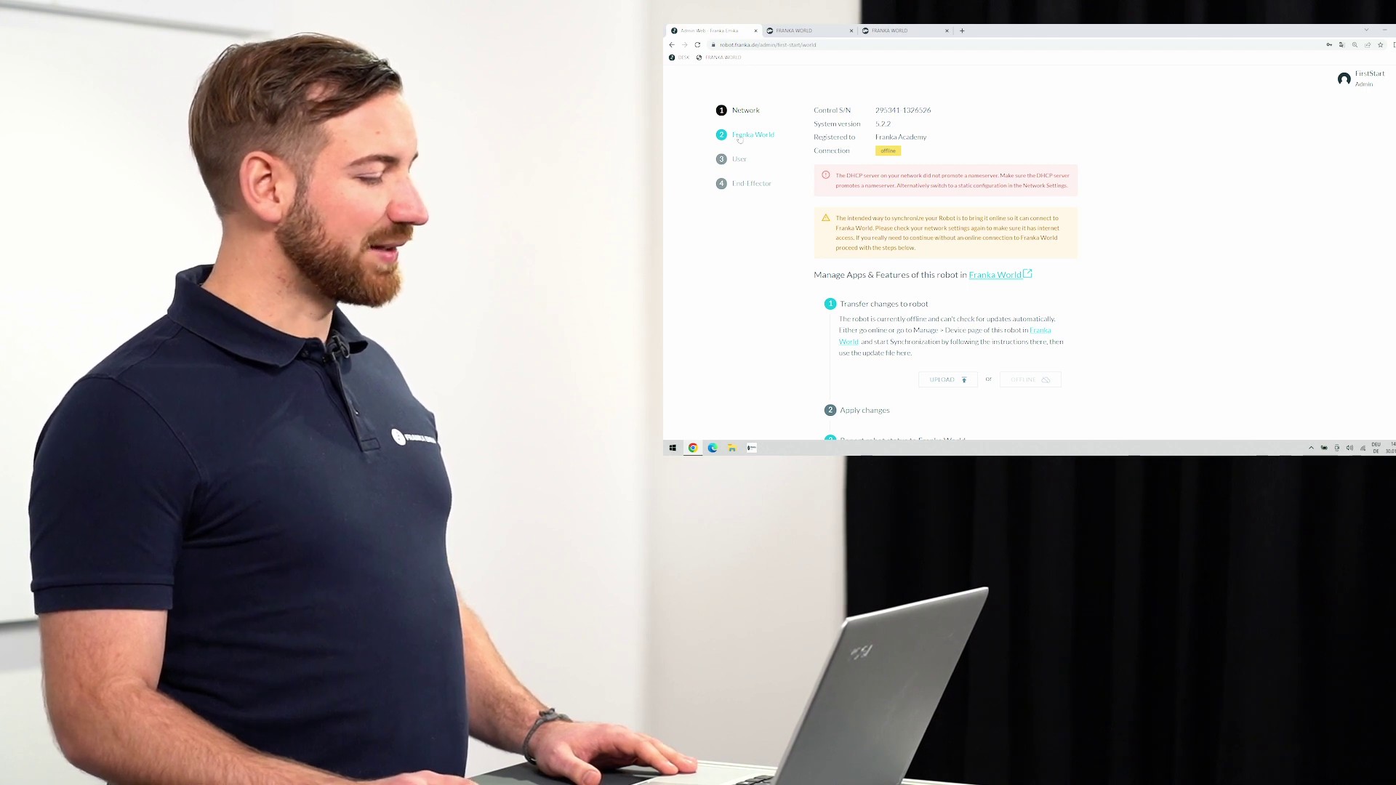
pyautogui.scroll(-2, 1014, 256)
pyautogui.scroll(2, 1014, 257)
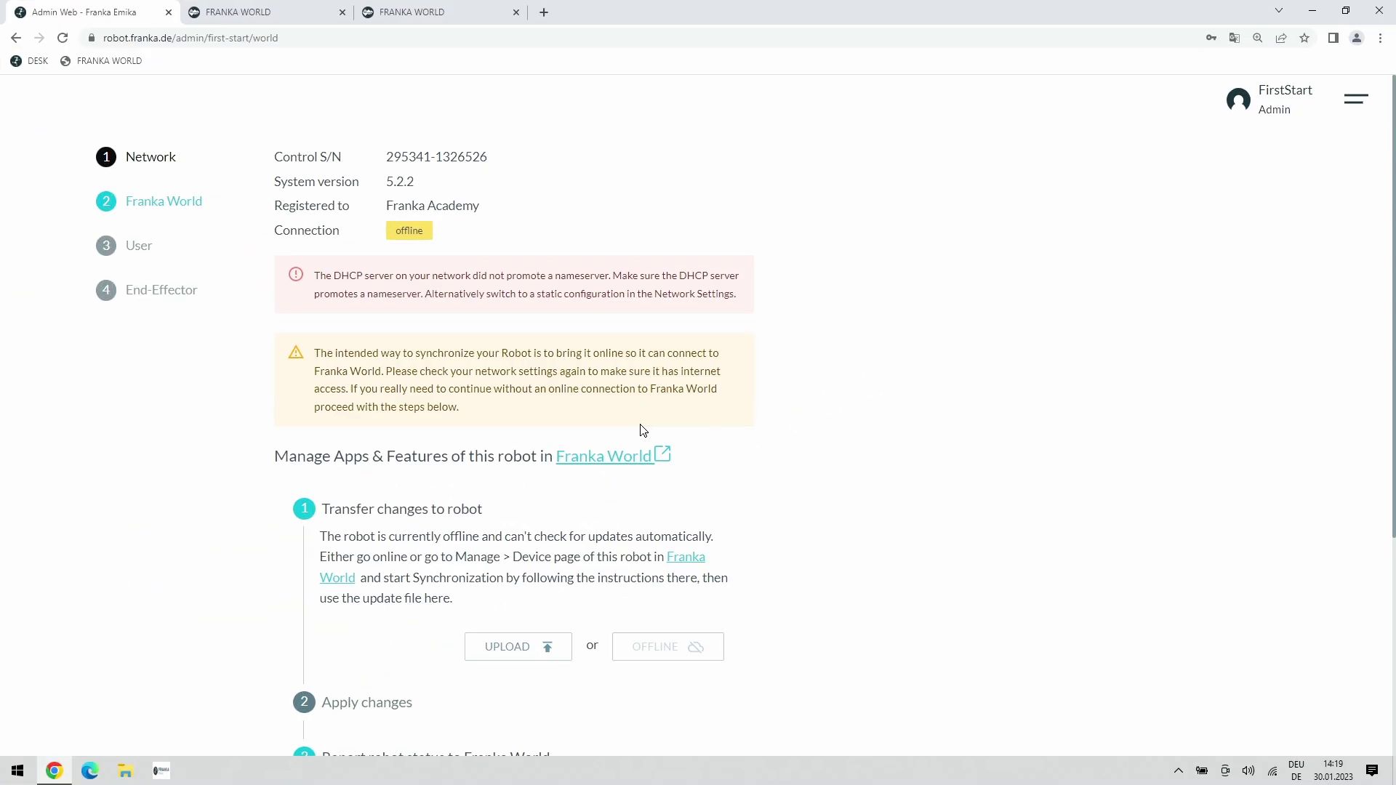
pyautogui.moveTo(384, 211); pyautogui.dragTo(443, 208)
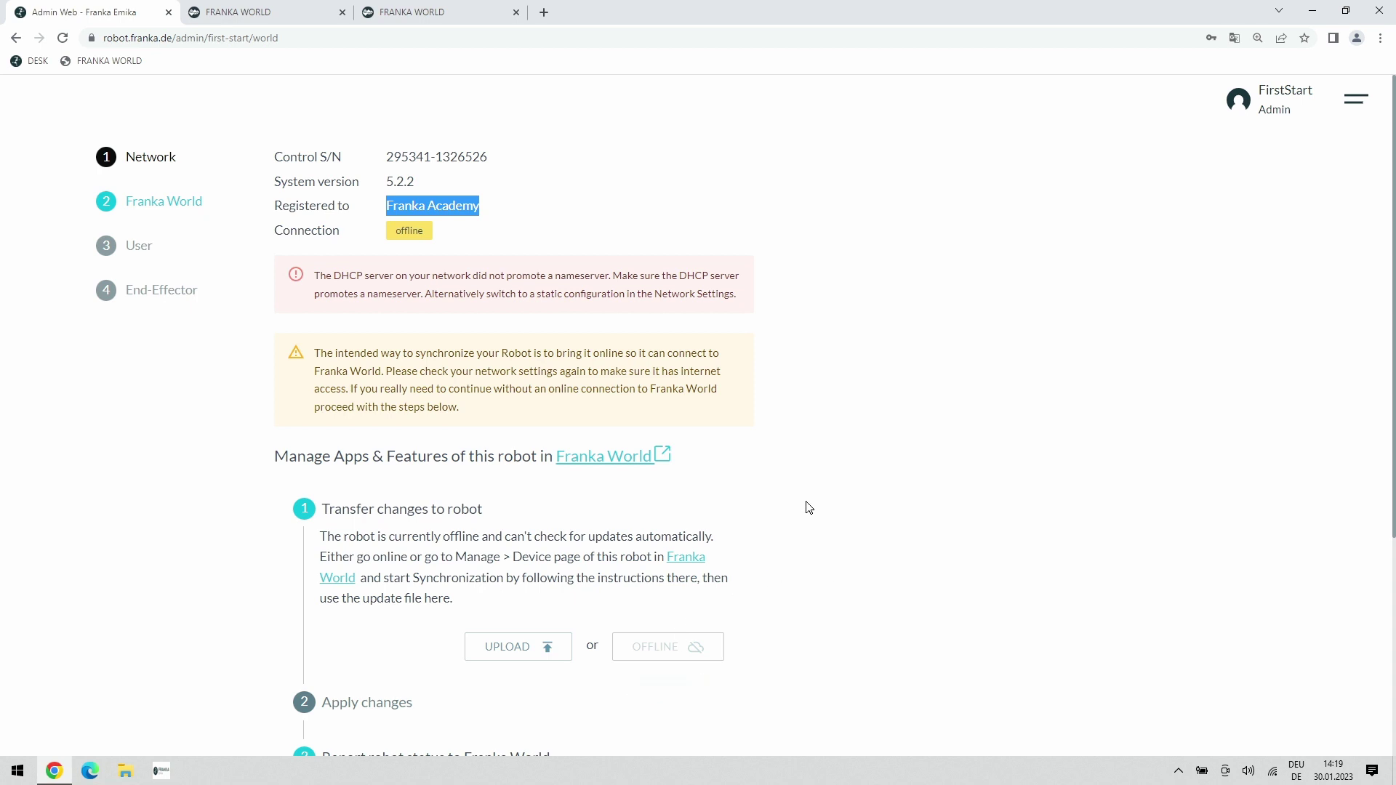
pyautogui.click(383, 249)
pyautogui.scroll(-3, 488, 284)
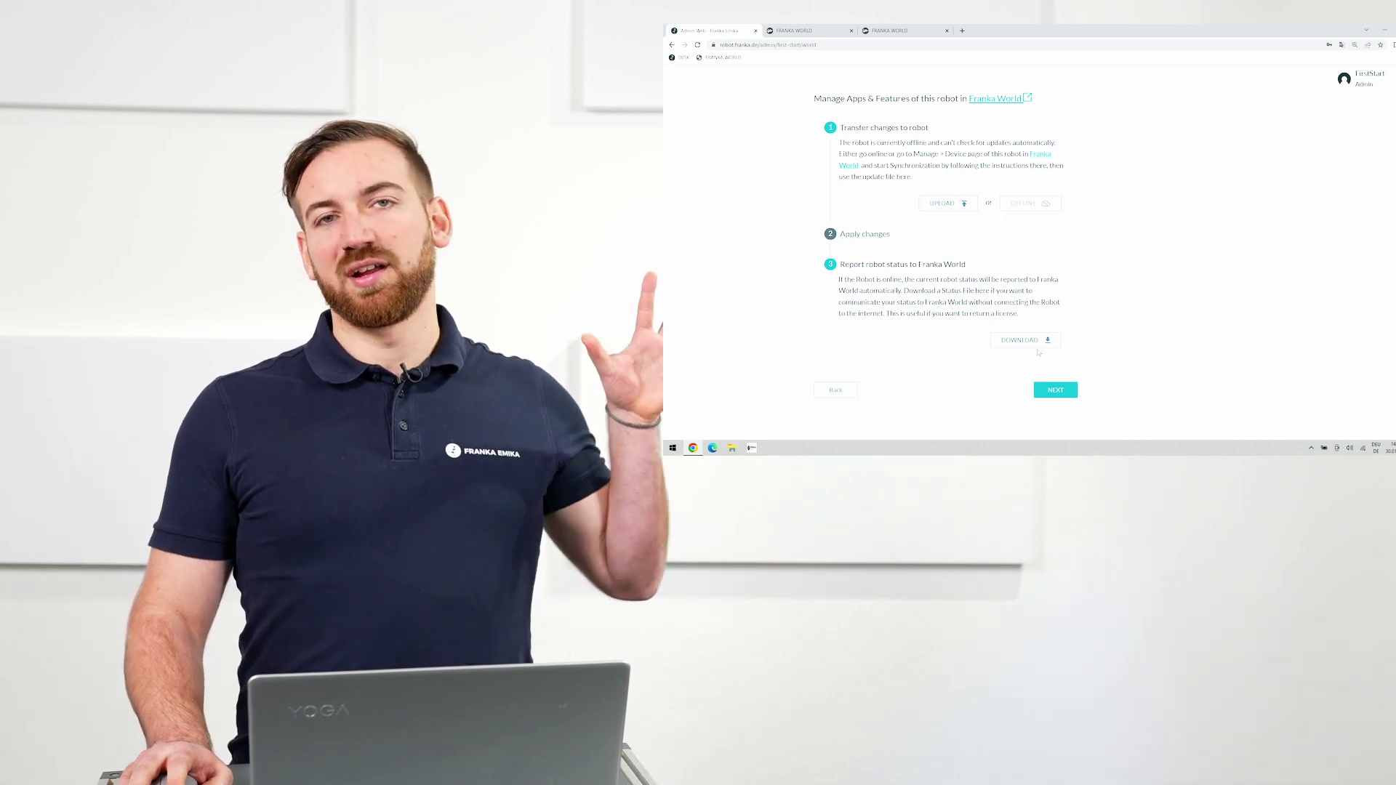
# Step: Download the robot status file and upload the newest one through Franka World's offline synchronization
pyautogui.click(1022, 343)
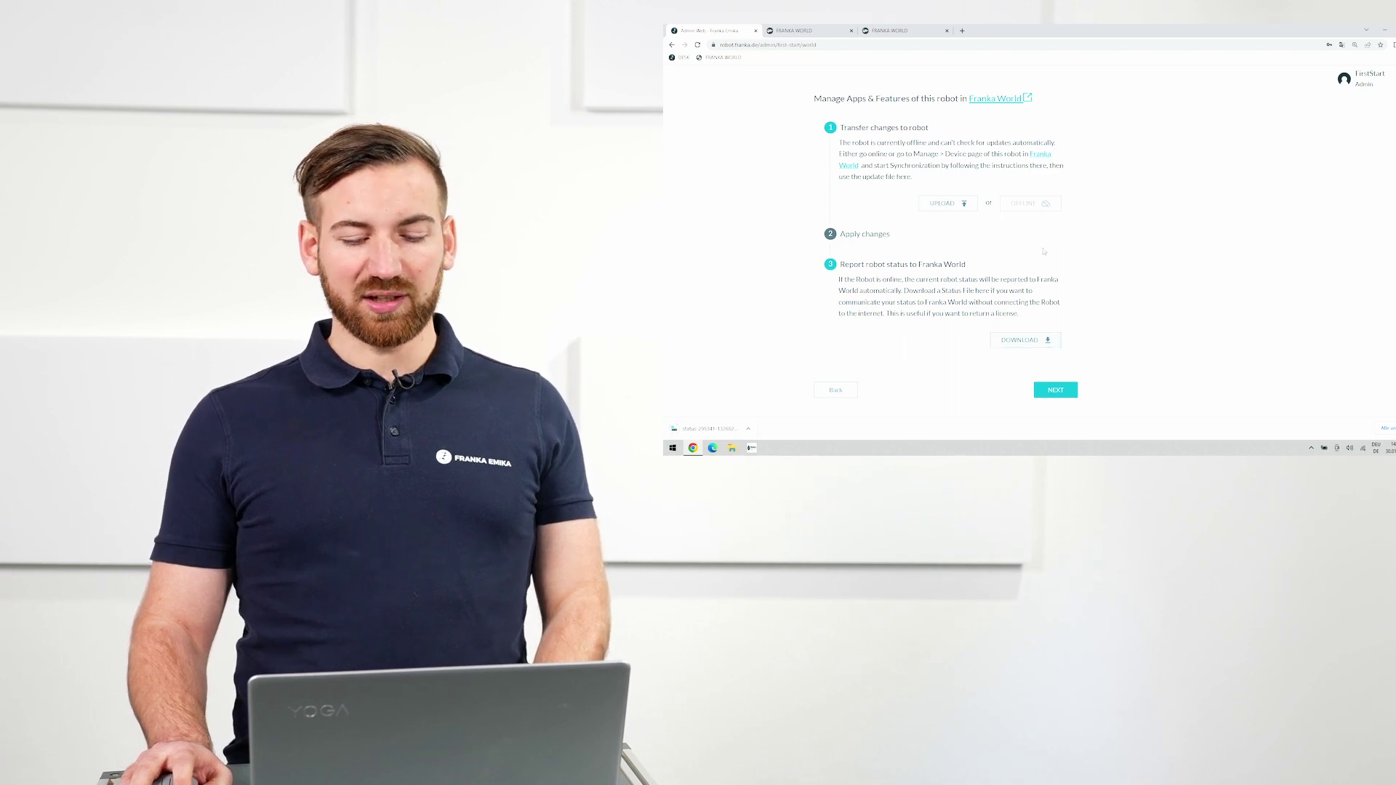
pyautogui.click(798, 31)
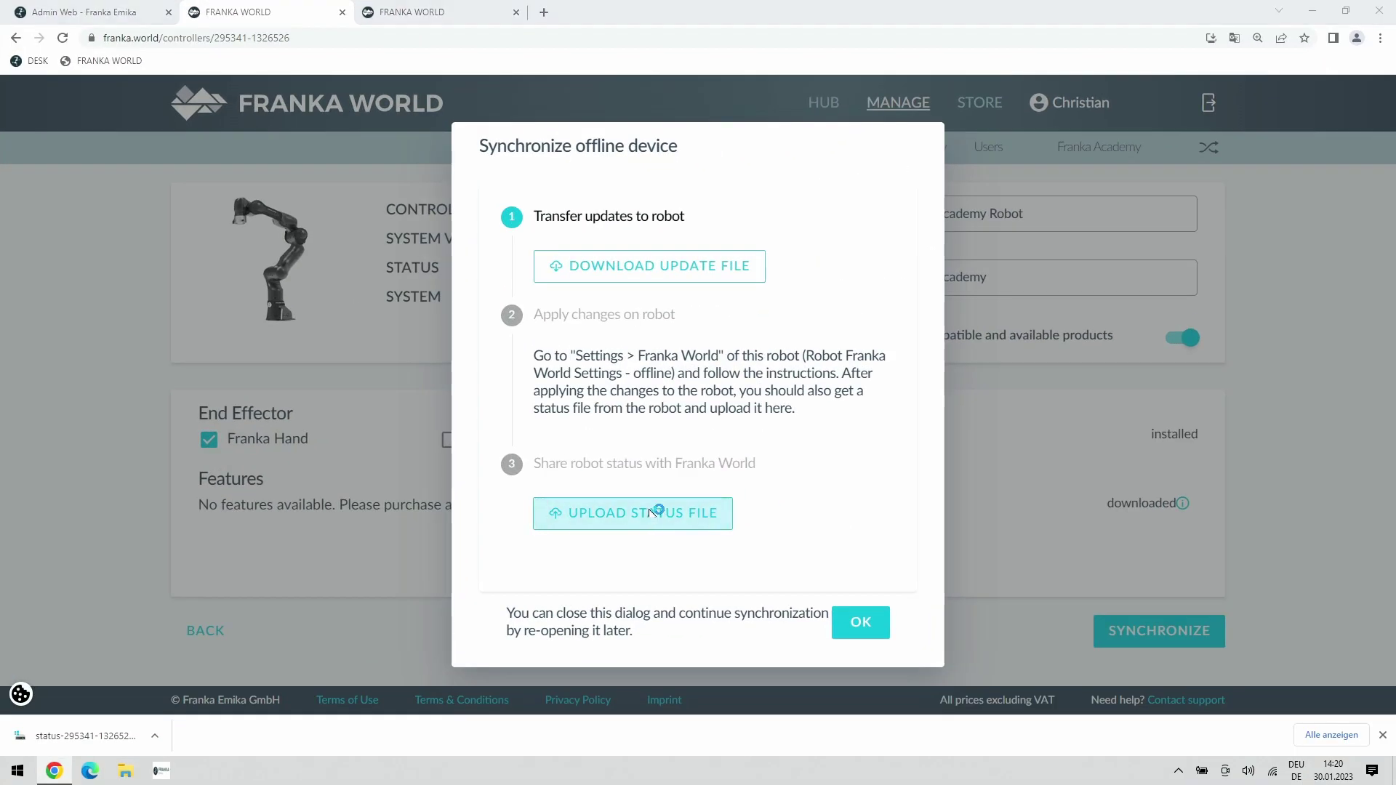
pyautogui.click(658, 511)
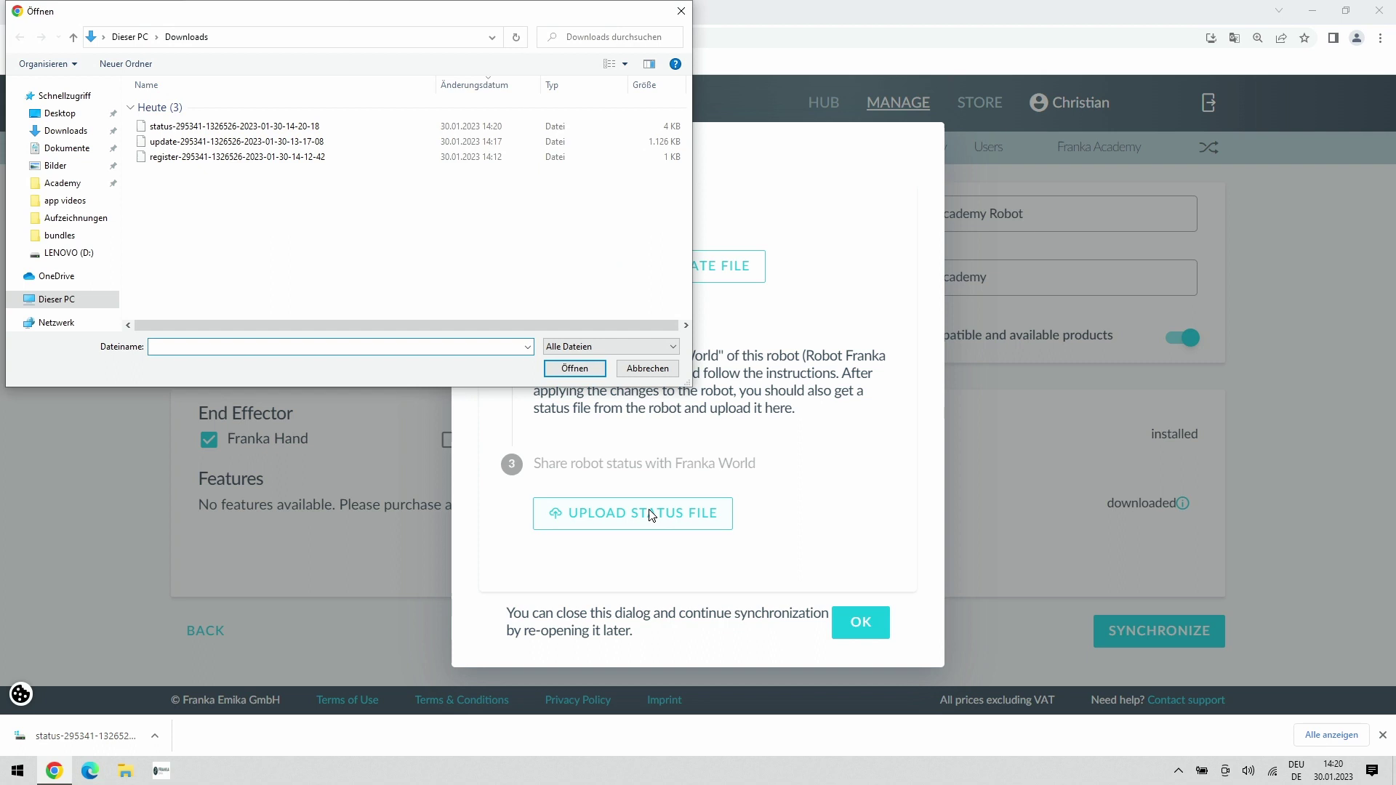
pyautogui.click(224, 128)
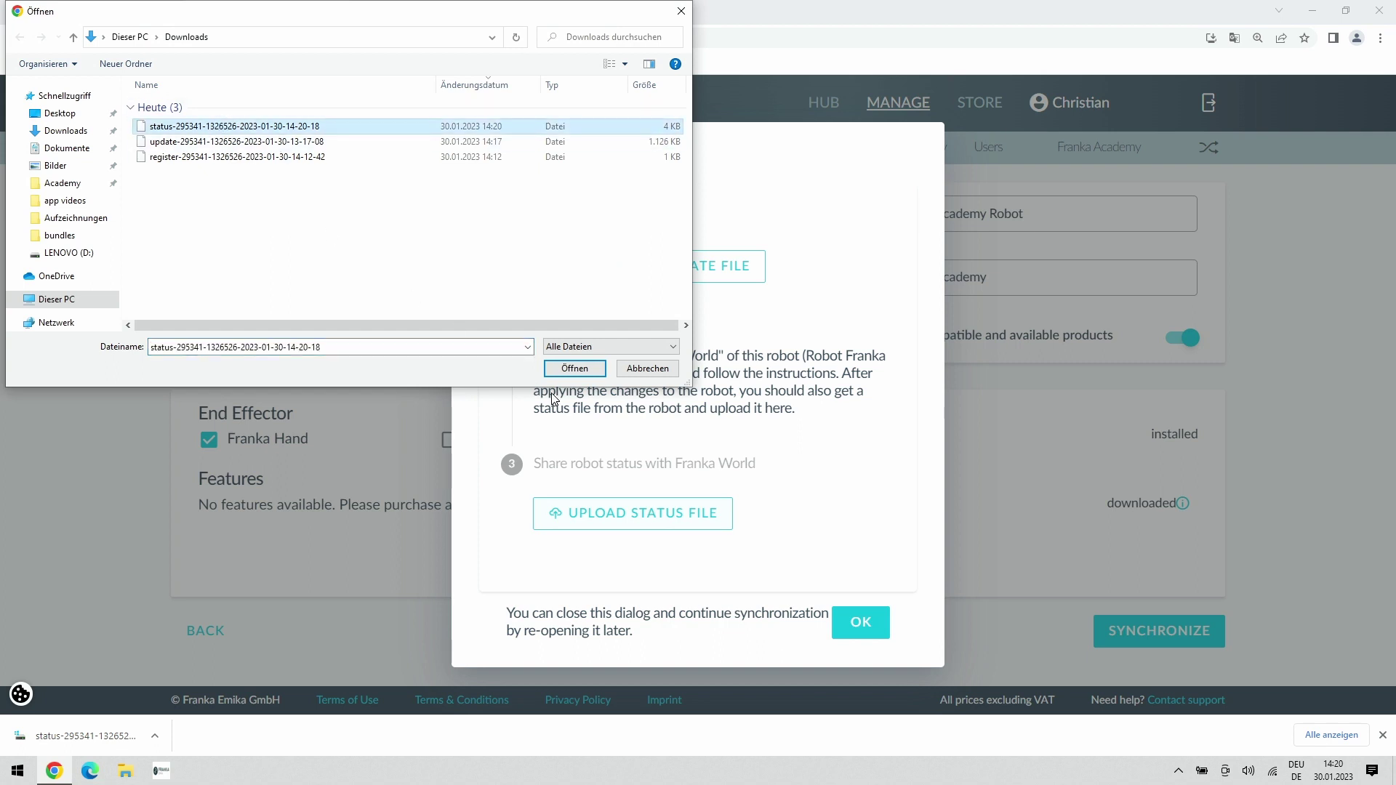
pyautogui.click(566, 369)
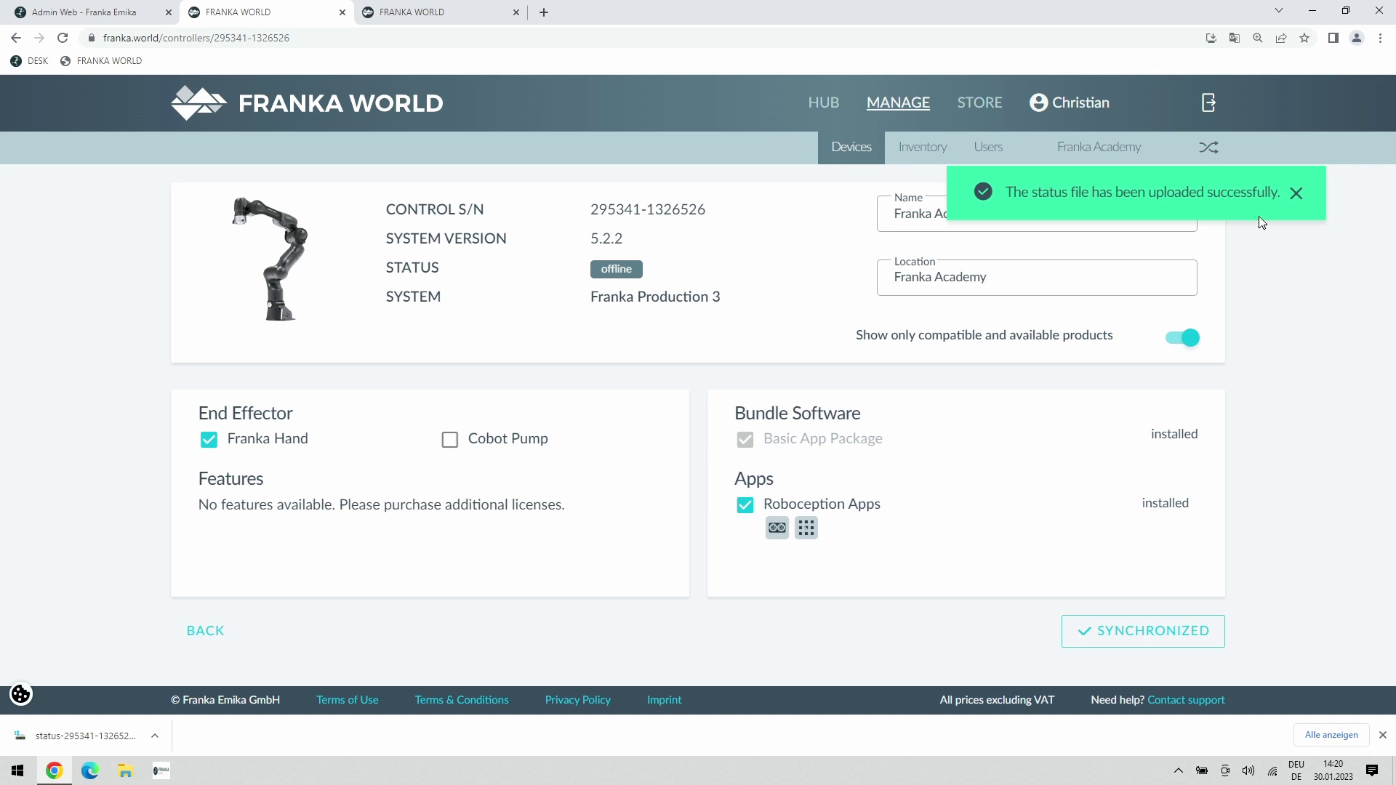
# Step: Dismiss the status upload success toast
pyautogui.click(1298, 194)
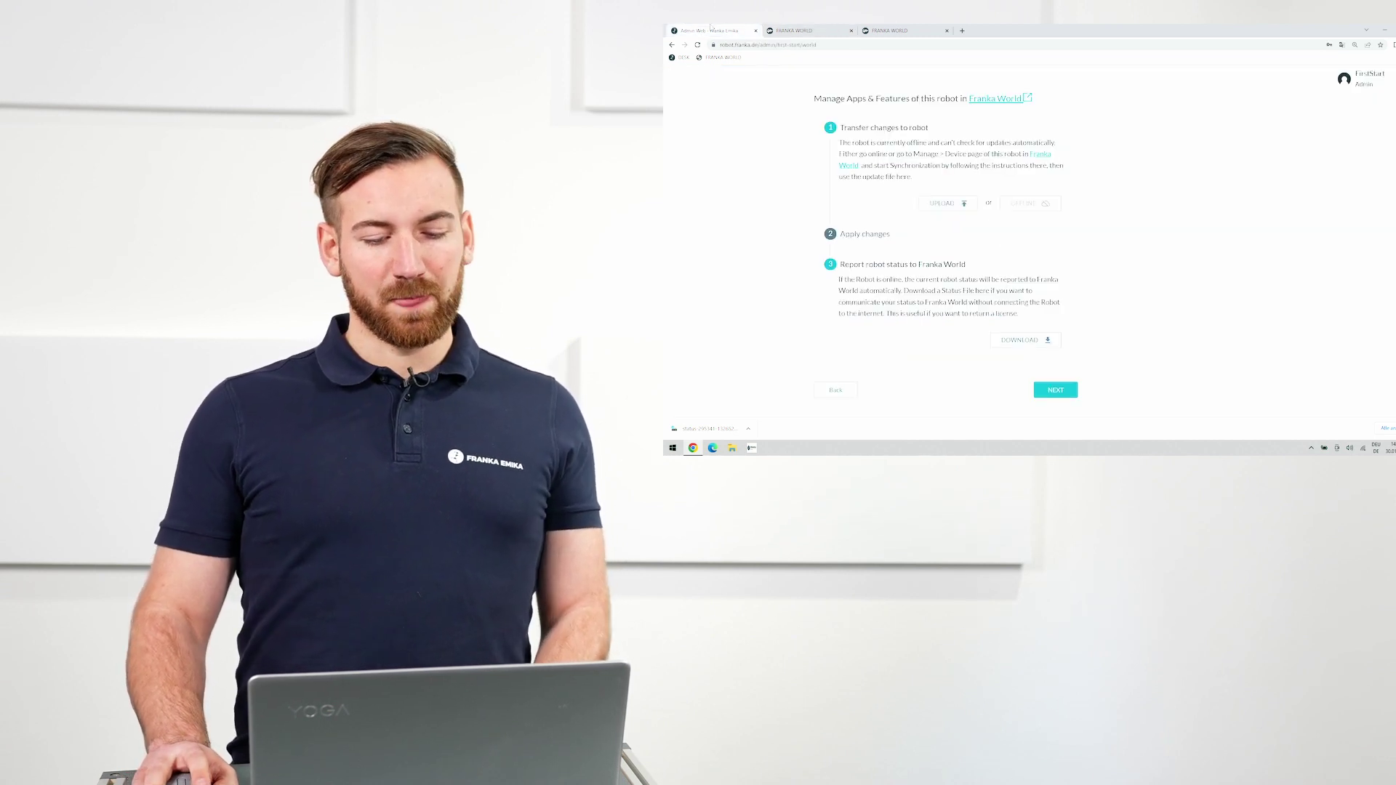
# Step: Create admin user 'franka' with a confirmed password and save it
pyautogui.click(1052, 396)
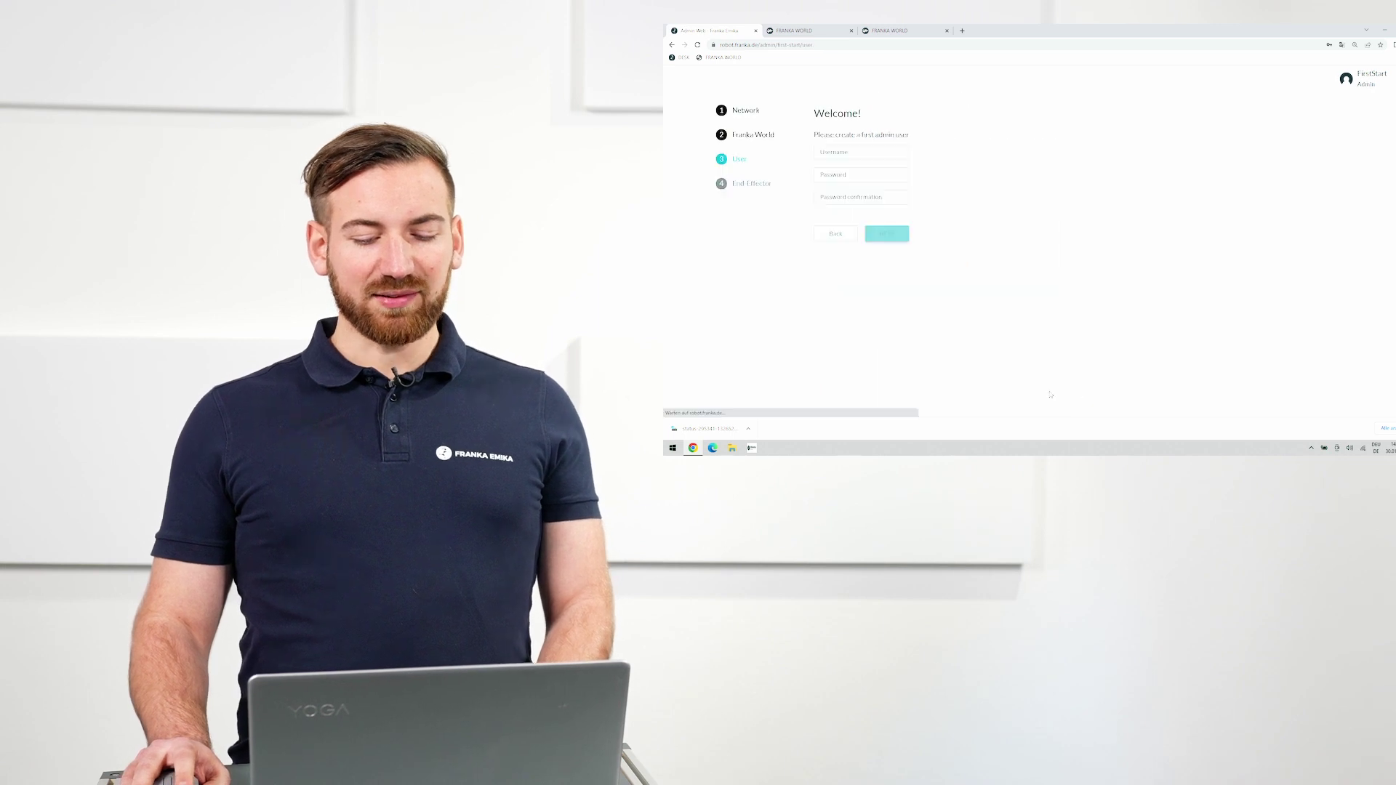
pyautogui.write('franka')
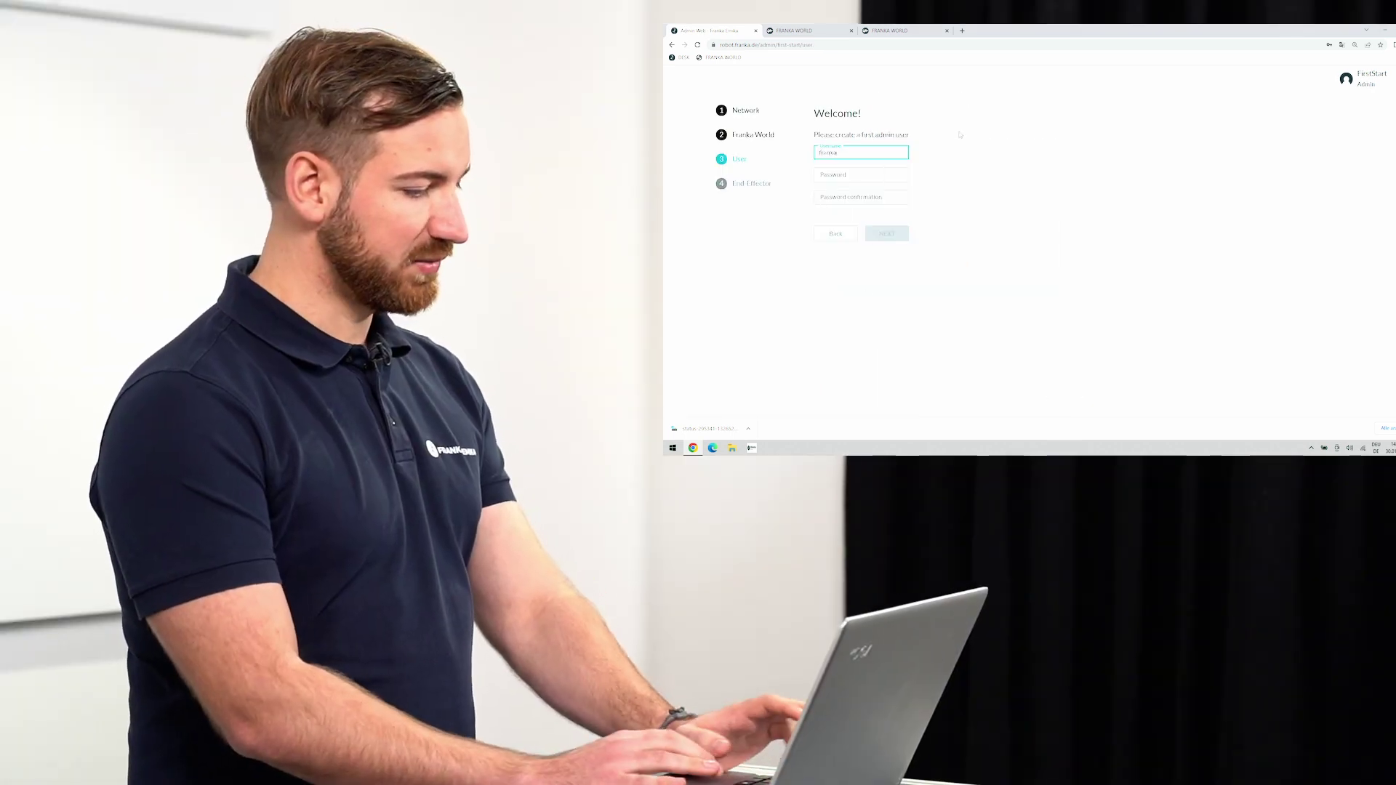
pyautogui.press('Tab')
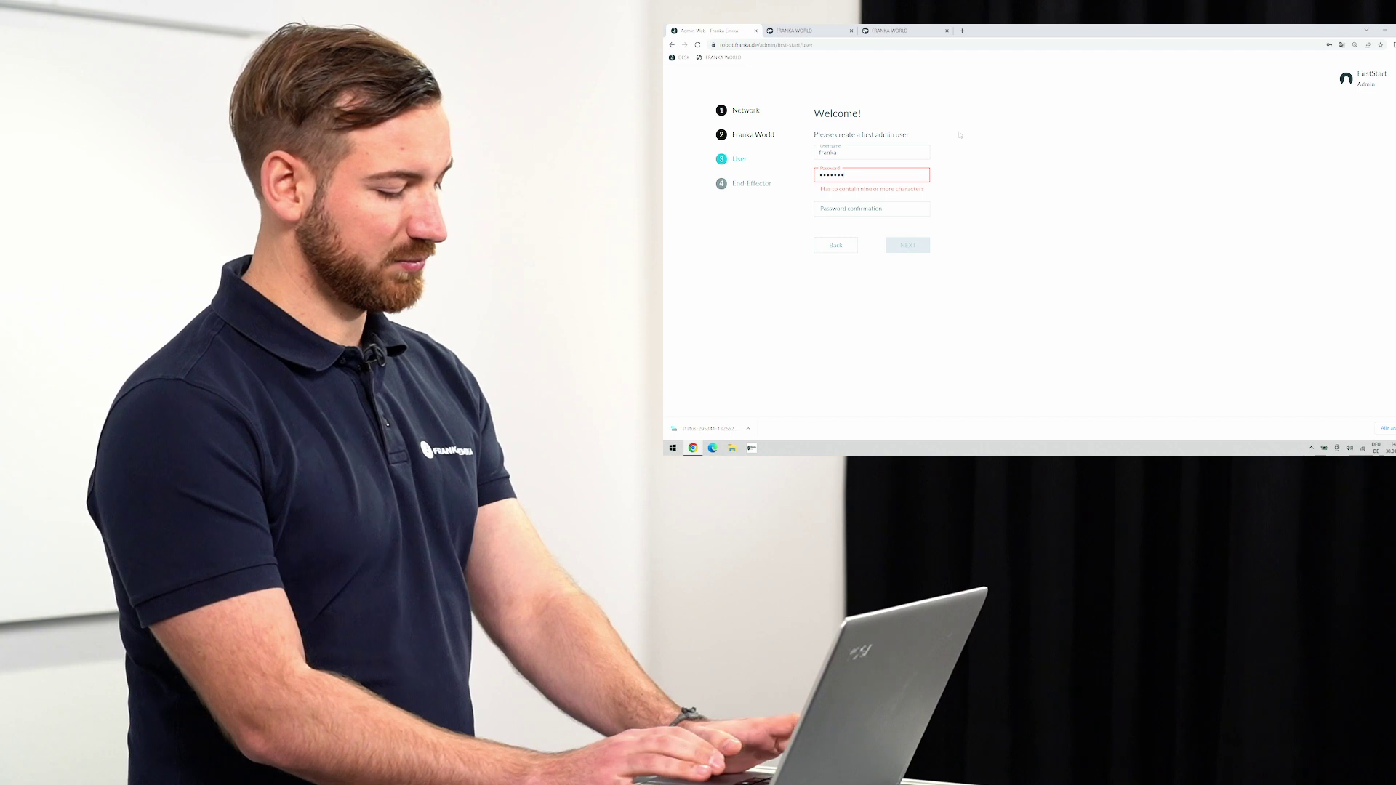
pyautogui.press('Tab')
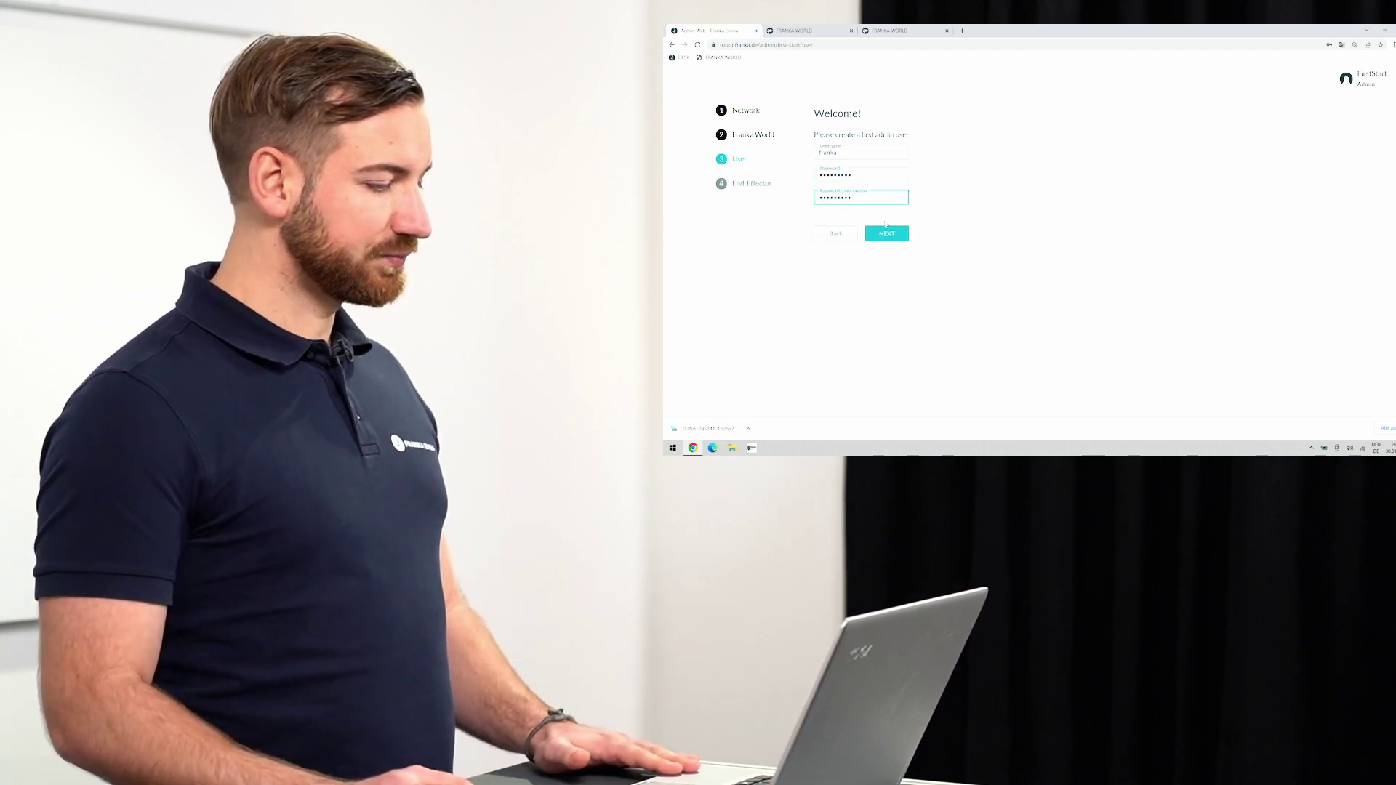
pyautogui.click(887, 236)
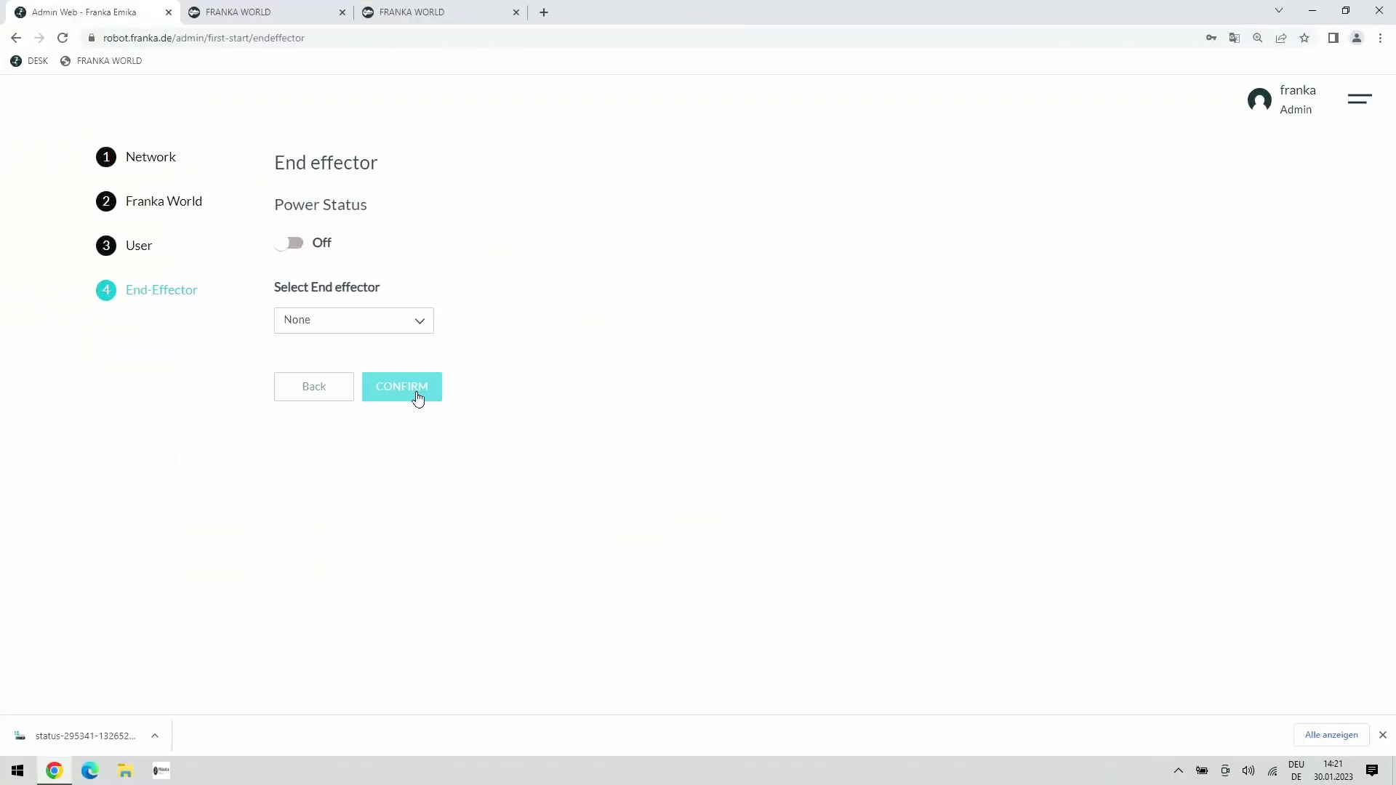
# Step: Confirm End effector None and switch the robot into Programming mode
pyautogui.click(418, 396)
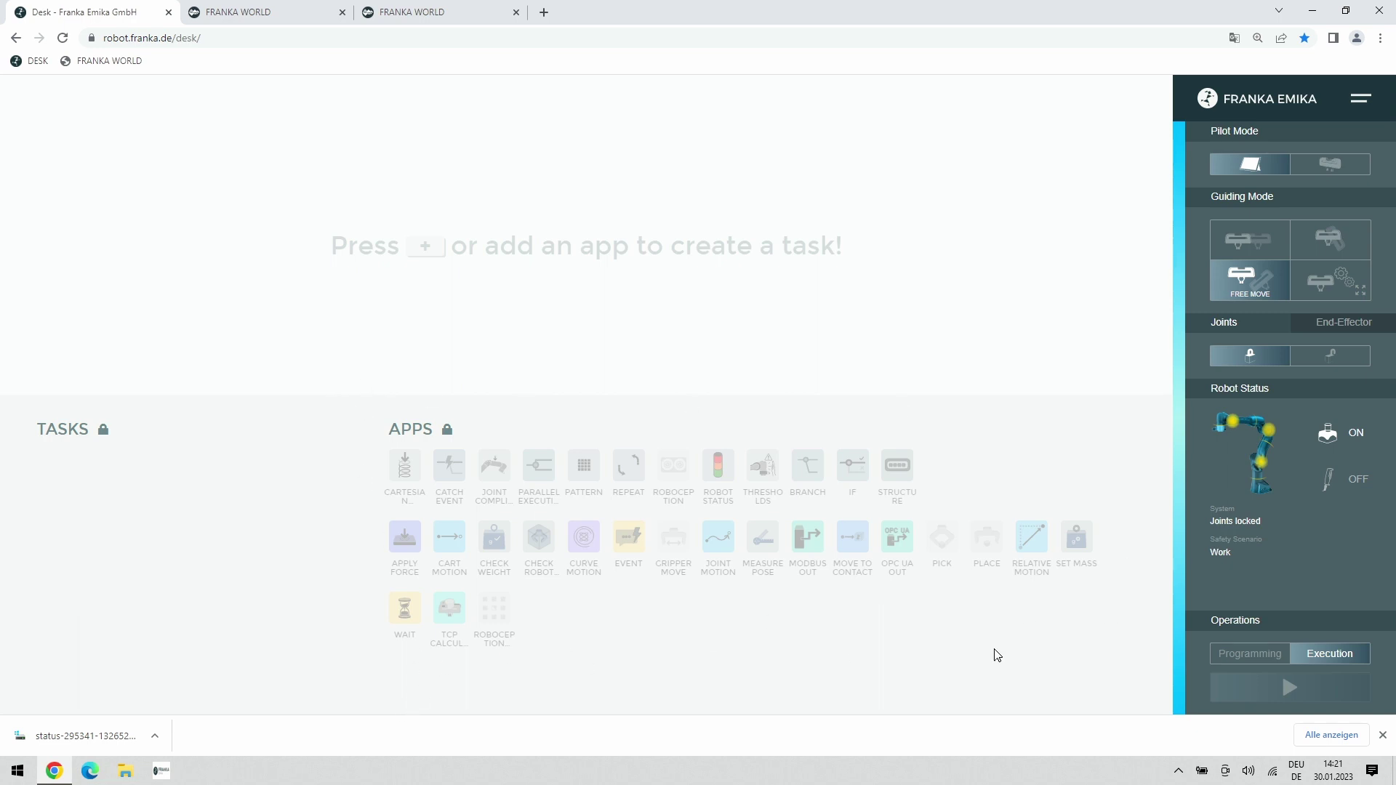
pyautogui.click(1230, 662)
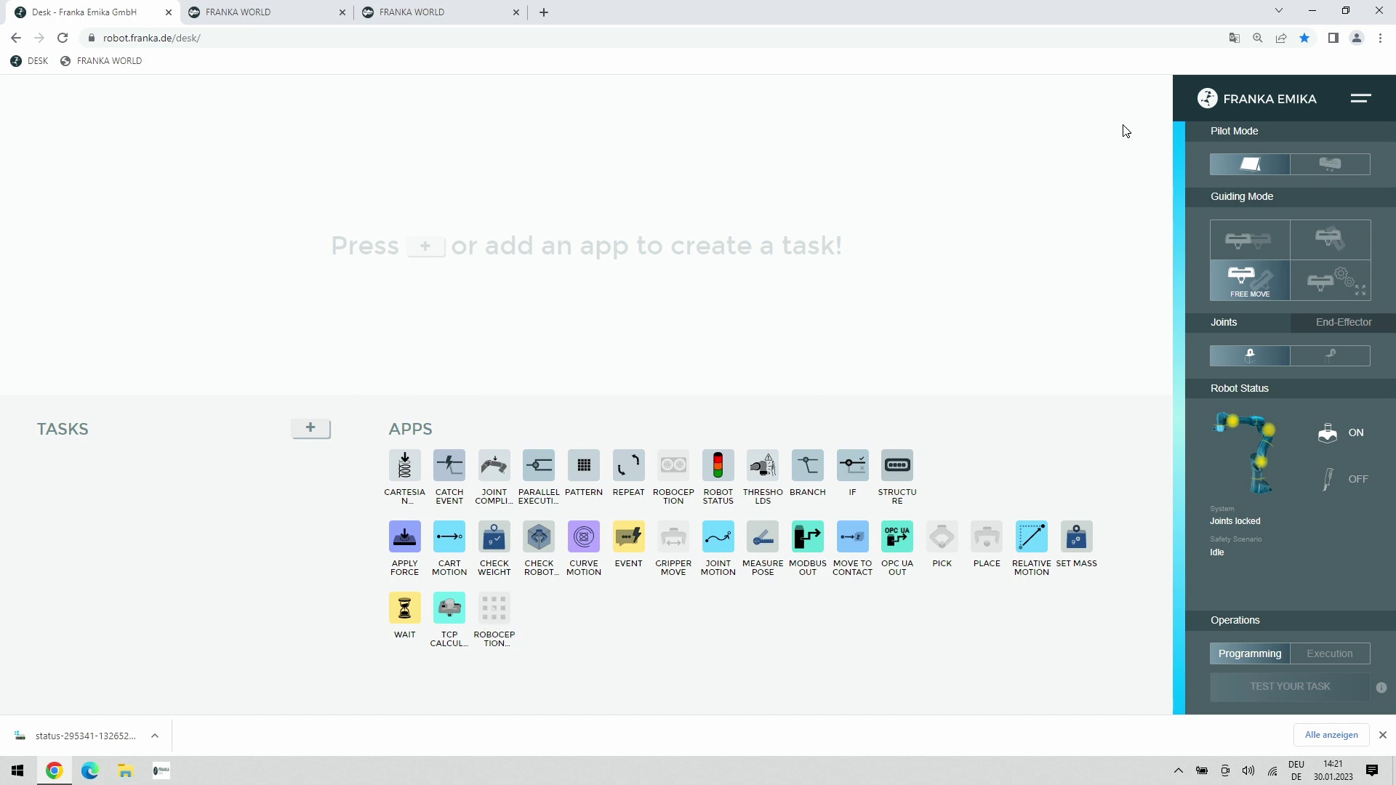
# Step: Go to Settings from the Desk menu and show the Franka World settings page
pyautogui.click(1357, 102)
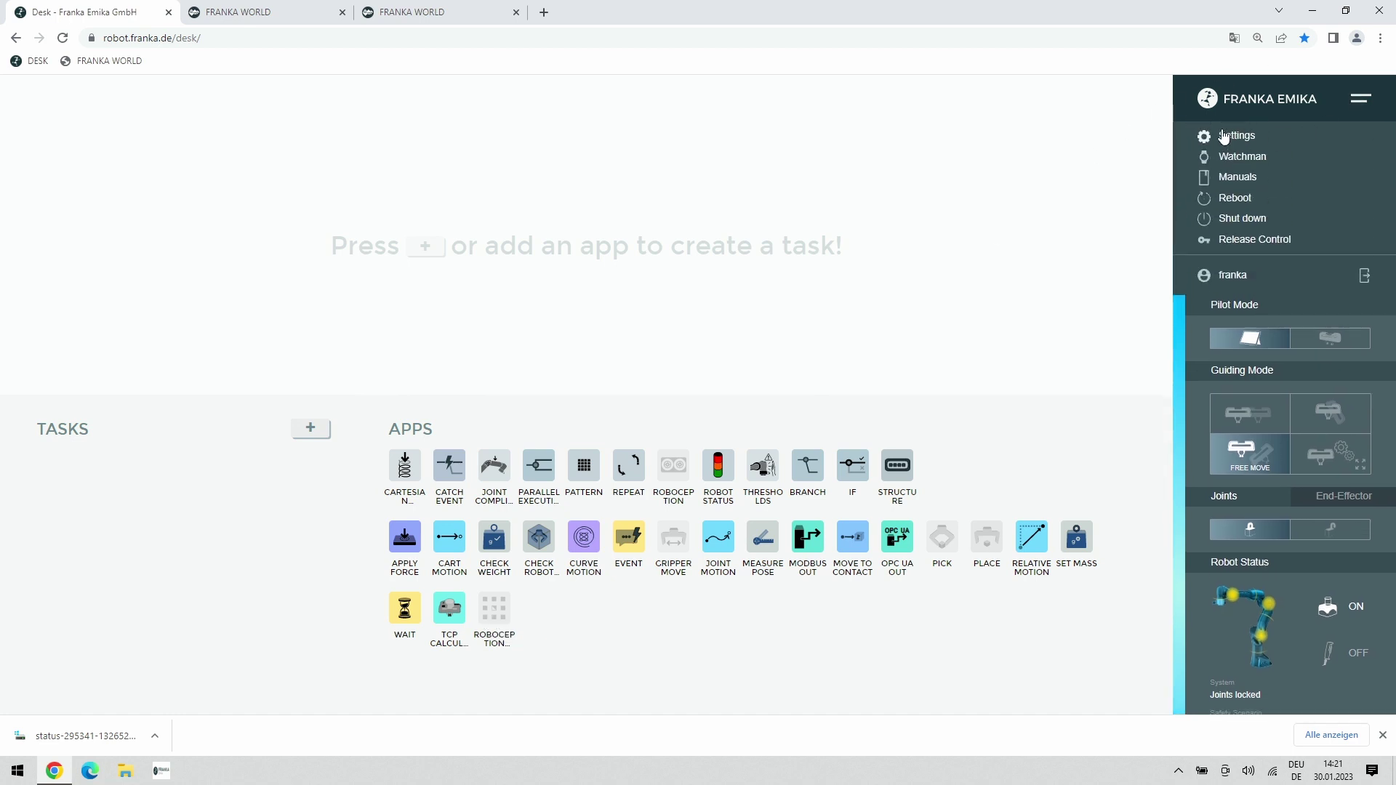
pyautogui.click(1203, 137)
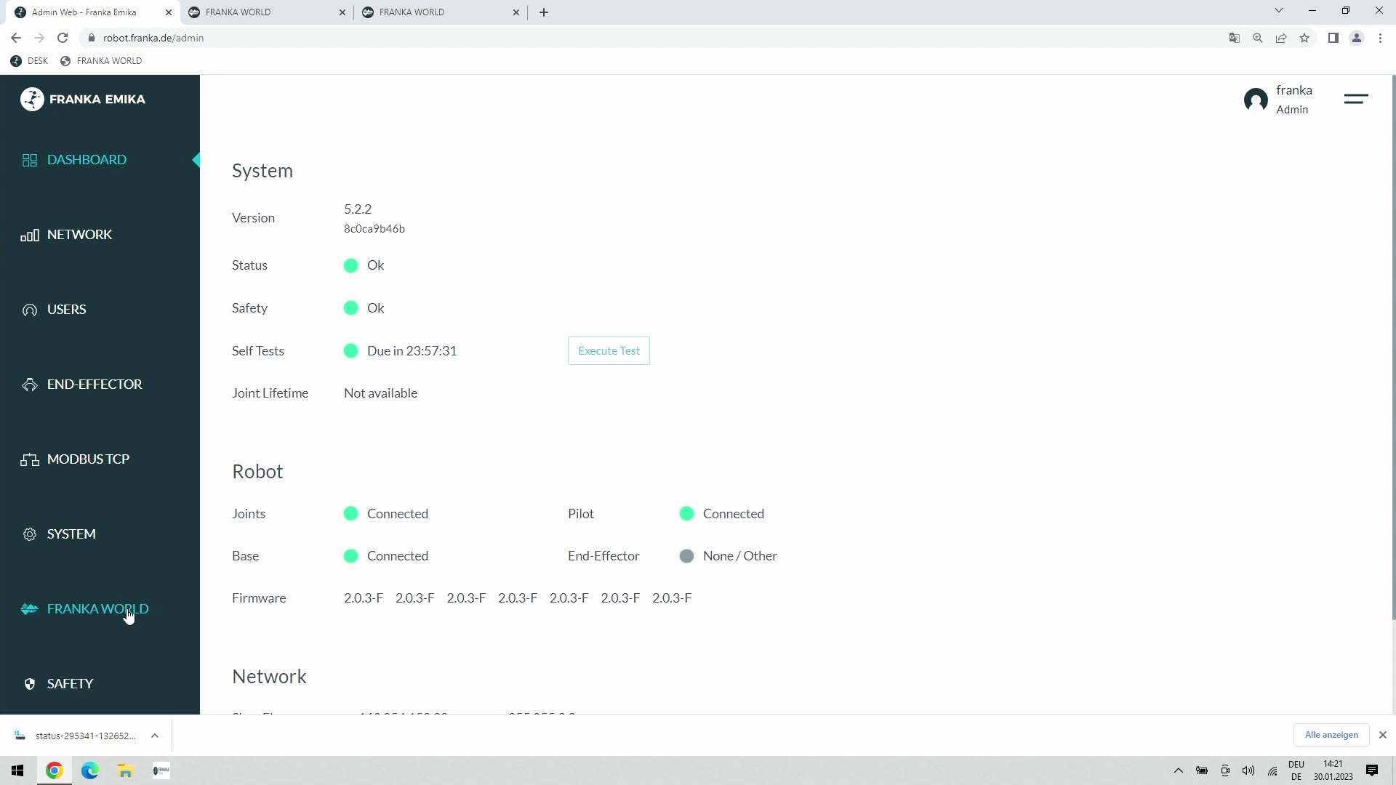
pyautogui.click(127, 616)
pyautogui.scroll(-3, 586, 505)
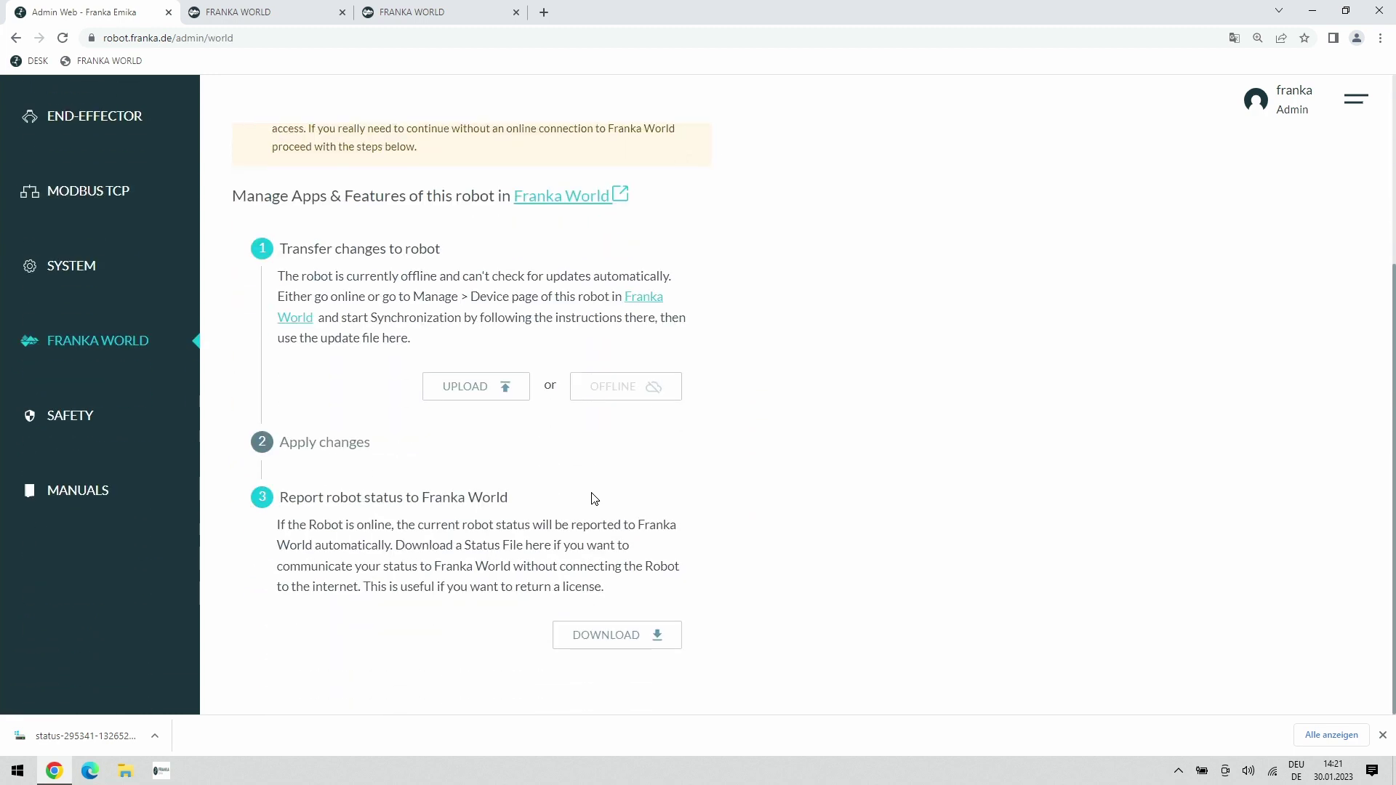
pyautogui.scroll(3, 592, 498)
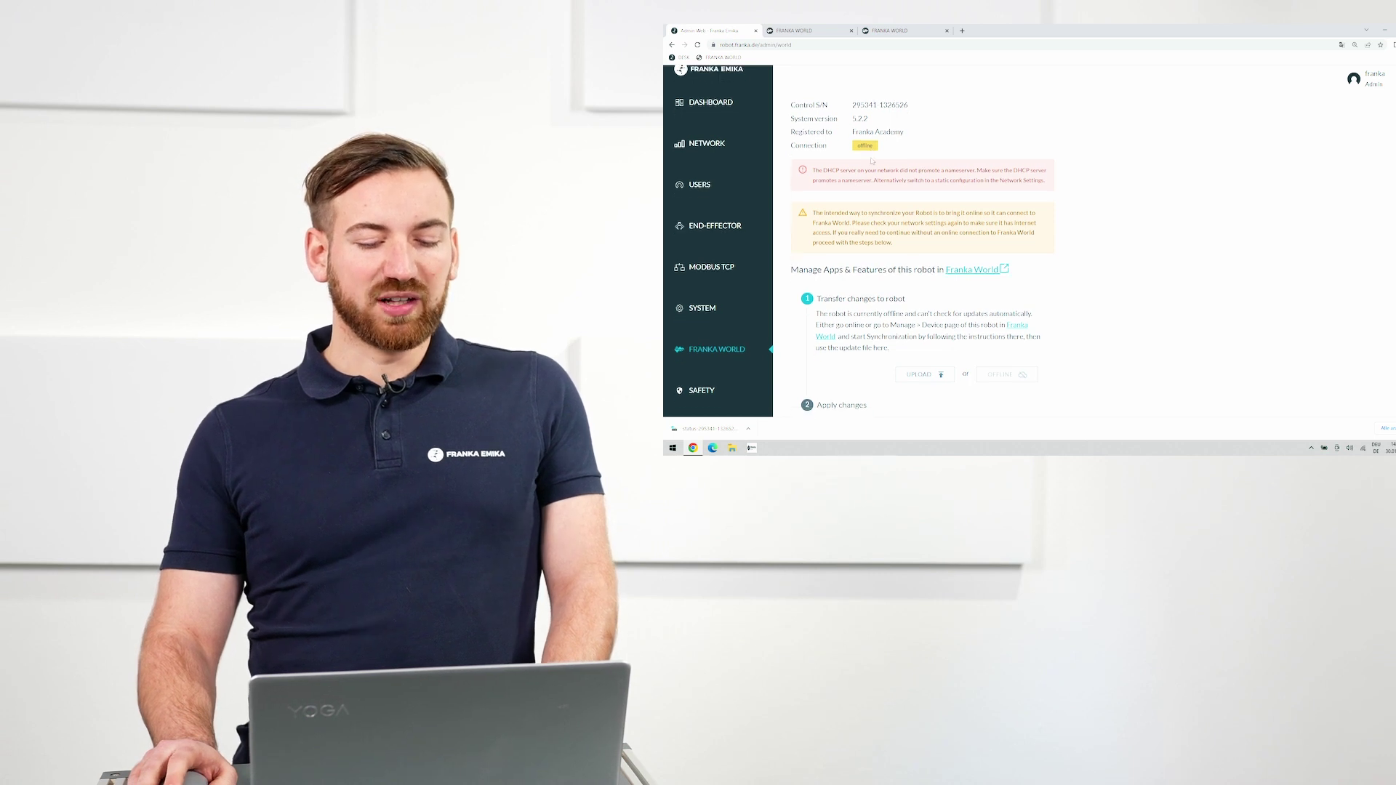
pyautogui.scroll(-3, 871, 160)
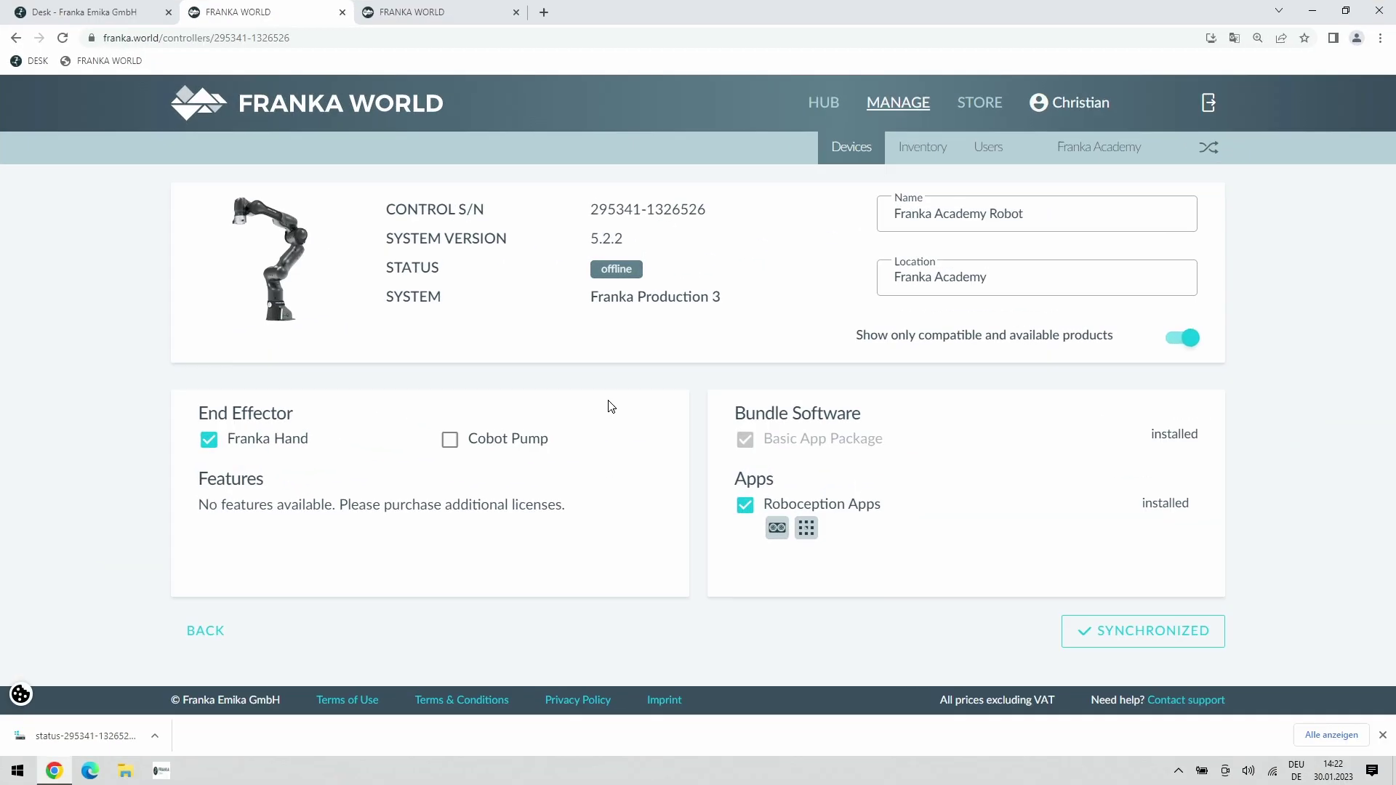
pyautogui.click(921, 149)
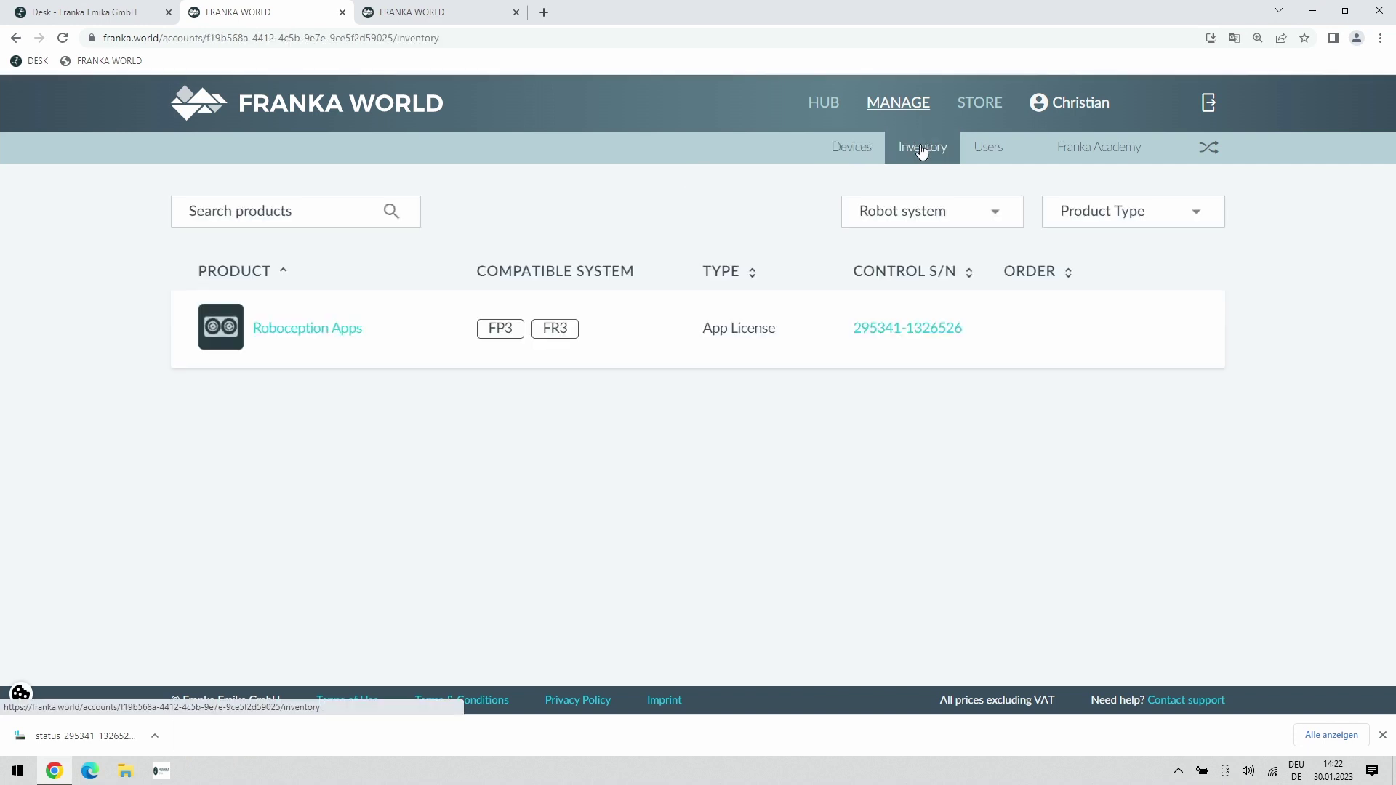